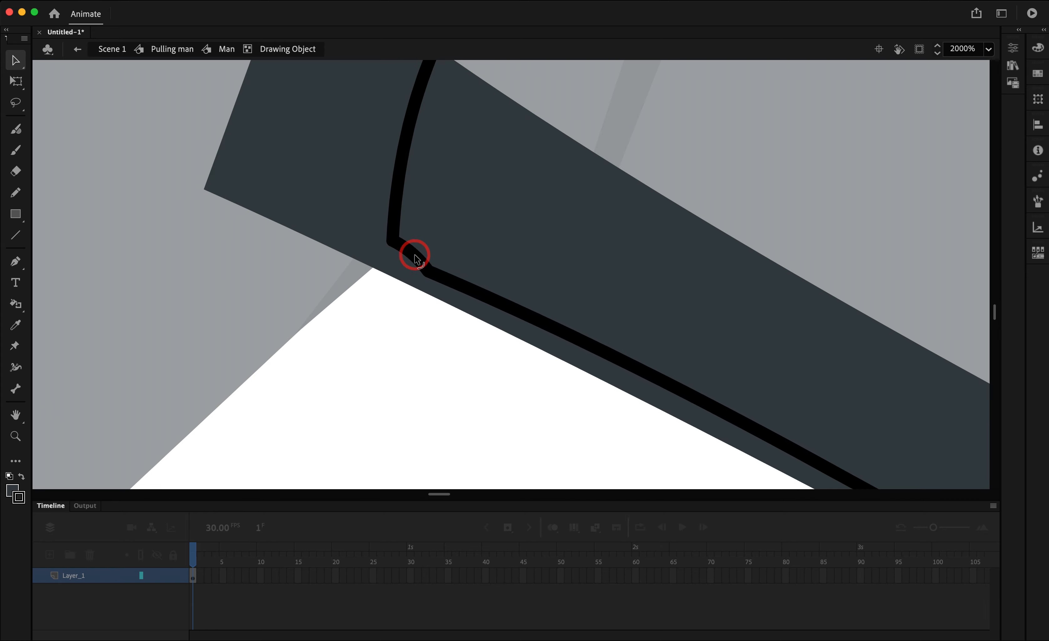
Delete the leftover outline strokes and the stray dark fragment around the front thigh's shading
{"action": "left_click", "coordinate": [554, 313]}
{"action": "key", "text": "super+1"}
{"action": "left_click", "coordinate": [507, 344]}
{"action": "key", "text": "Delete"}
{"action": "left_click", "coordinate": [487, 314]}
{"action": "key", "text": "Delete"}
{"action": "key", "text": "super+a"}
{"action": "left_click", "coordinate": [311, 205], "text": "shift"}
{"action": "key", "text": "super+a"}
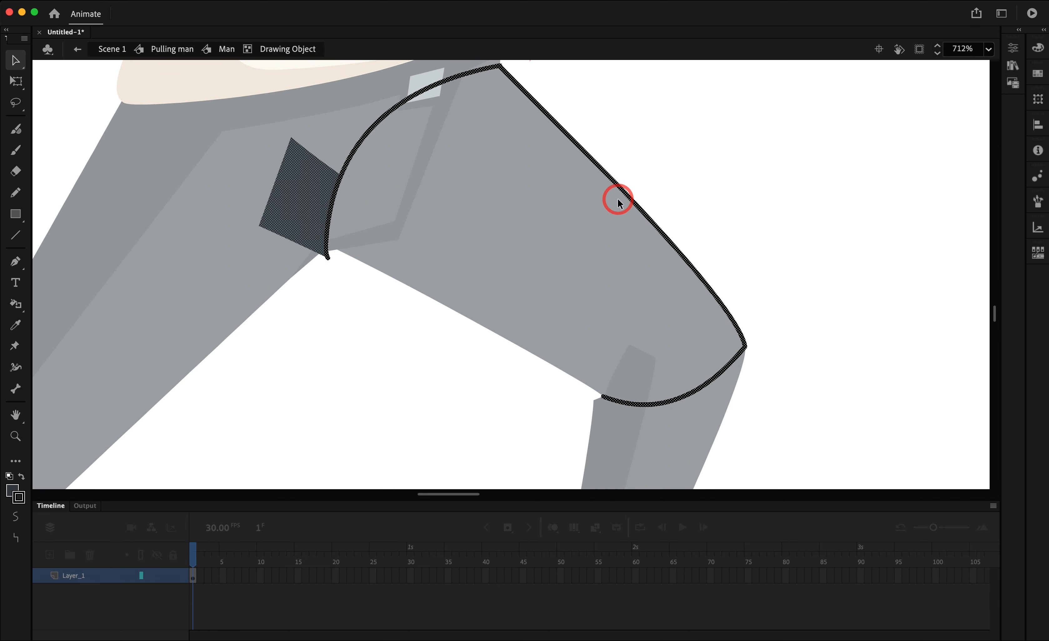
{"action": "key", "text": "Delete"}
Paste the cut thigh shading in place with the front thigh and try rotating the thigh about the hip
{"action": "double_click", "coordinate": [470, 192]}
{"action": "key", "text": "super+shift+v"}
{"action": "double_click", "coordinate": [675, 177]}
{"action": "key", "text": "q"}
{"action": "scroll", "coordinate": [492, 280], "scroll_direction": "down", "scroll_amount": 3}
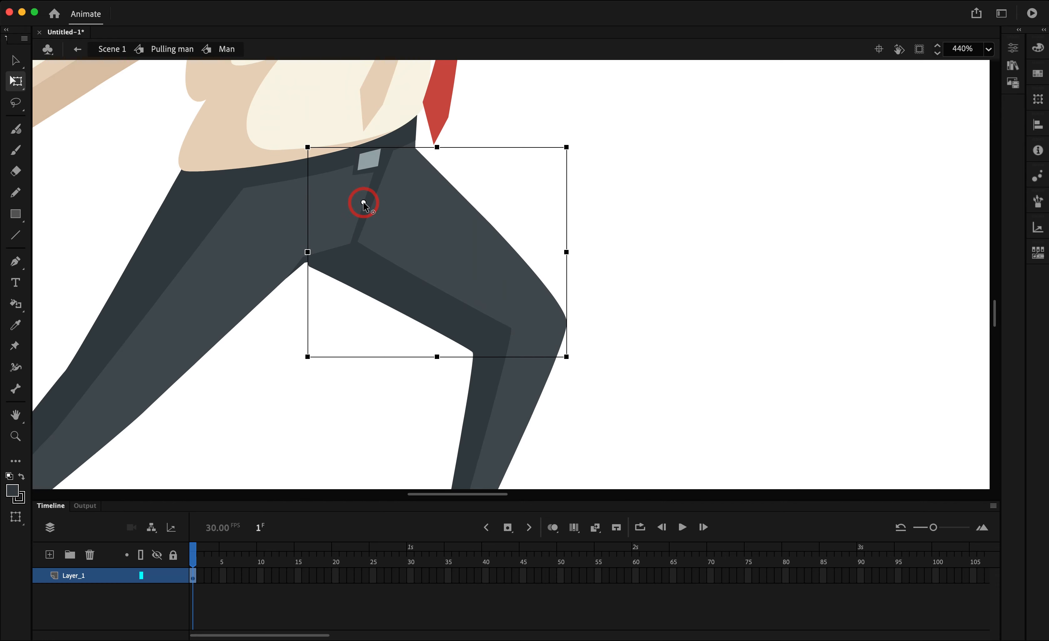
{"action": "mouse_move", "coordinate": [576, 364]}
{"action": "left_mouse_down"}
{"action": "mouse_move", "coordinate": [487, 390]}
{"action": "mouse_move", "coordinate": [532, 330]}
{"action": "left_mouse_up"}
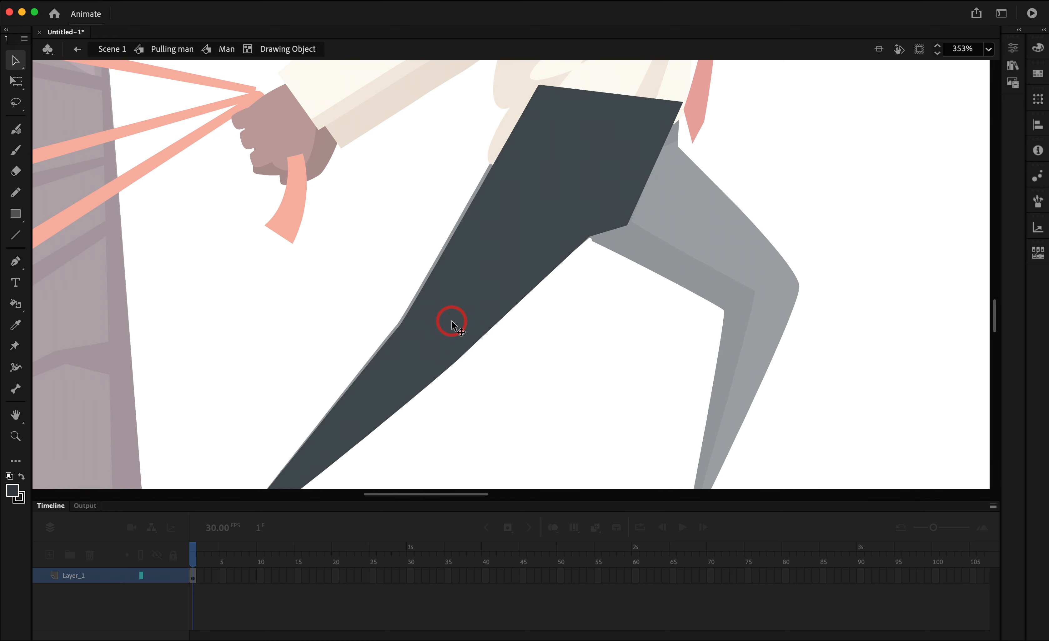
Draw a curved line across the knee of the back leg's main shape and group the separated lower-leg part
{"action": "left_click_drag", "start_coordinate": [394, 319], "coordinate": [451, 391]}
{"action": "key", "text": "v"}
{"action": "mouse_move", "coordinate": [420, 354]}
{"action": "left_mouse_down"}
{"action": "mouse_move", "coordinate": [408, 364]}
{"action": "mouse_move", "coordinate": [431, 341]}
{"action": "left_mouse_up"}
{"action": "left_click", "coordinate": [458, 335]}
{"action": "key", "text": "super+a"}
{"action": "left_click", "coordinate": [446, 335], "text": "shift"}
{"action": "key", "text": "super+g"}
Make an outline stroke of the lower back leg and place it over the leg's dark shading
{"action": "double_click", "coordinate": [408, 365]}
{"action": "key", "text": "super+a"}
{"action": "left_click", "coordinate": [393, 381], "text": "shift"}
{"action": "key", "text": "Delete"}
{"action": "key", "text": "s"}
{"action": "left_click", "coordinate": [408, 368]}
{"action": "key", "text": "super+a"}
{"action": "key", "text": "v"}
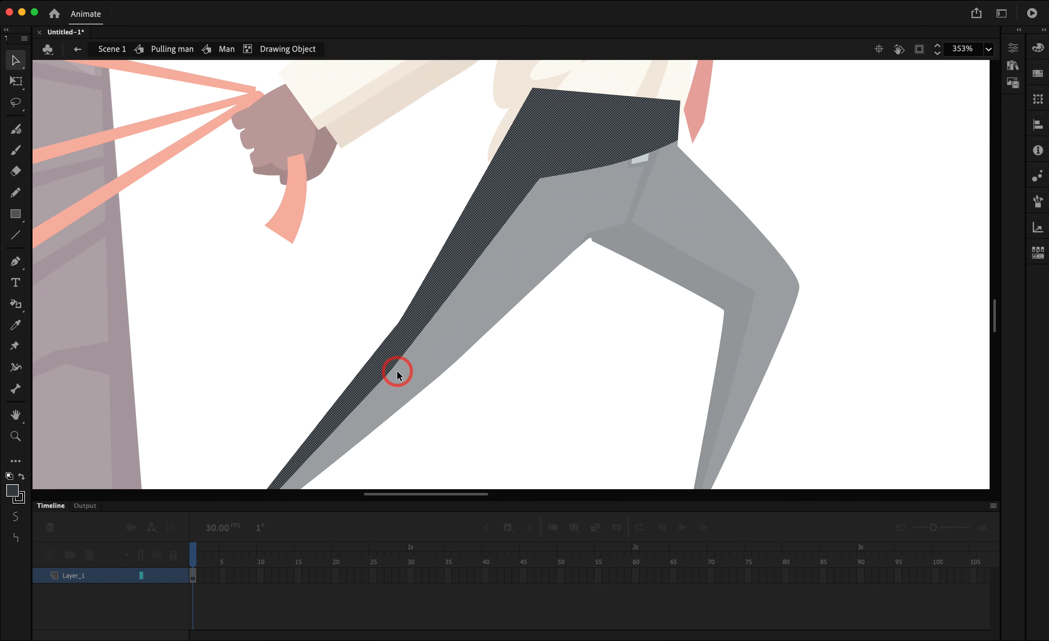
{"action": "left_click", "coordinate": [490, 413]}
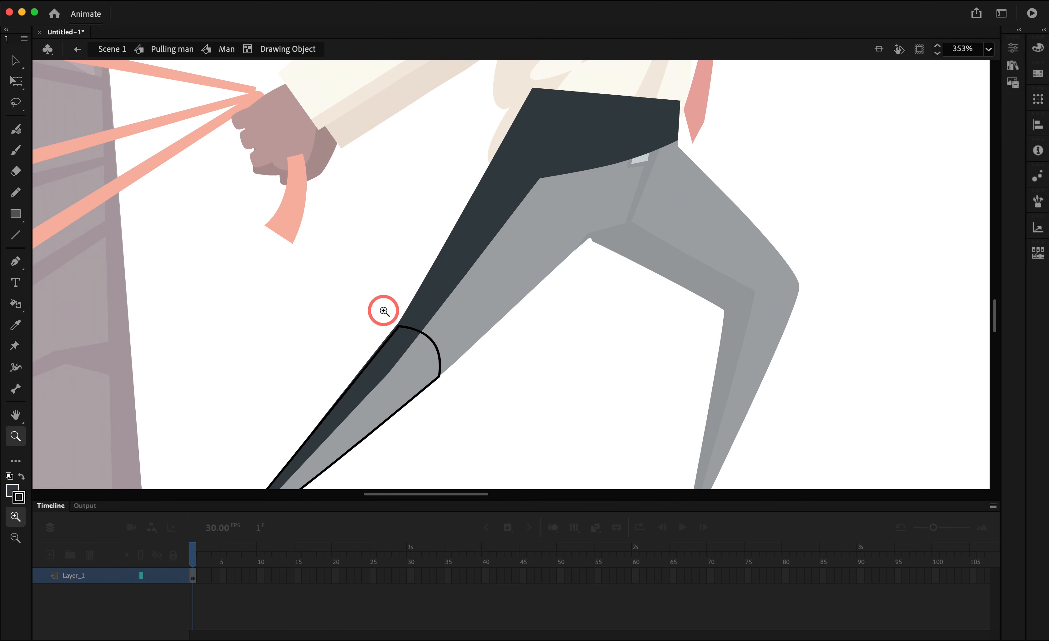
Delete the outline segments along the outer edge of the lower back leg's dark shading
{"action": "scroll", "coordinate": [386, 307], "scroll_direction": "up", "scroll_amount": 5}
{"action": "left_click_drag", "start_coordinate": [390, 198], "coordinate": [451, 202]}
{"action": "left_click", "coordinate": [410, 246]}
{"action": "left_click", "coordinate": [418, 168]}
{"action": "left_click", "coordinate": [431, 224]}
{"action": "key", "text": "Delete"}
{"action": "left_click_drag", "start_coordinate": [405, 318], "coordinate": [593, 66]}
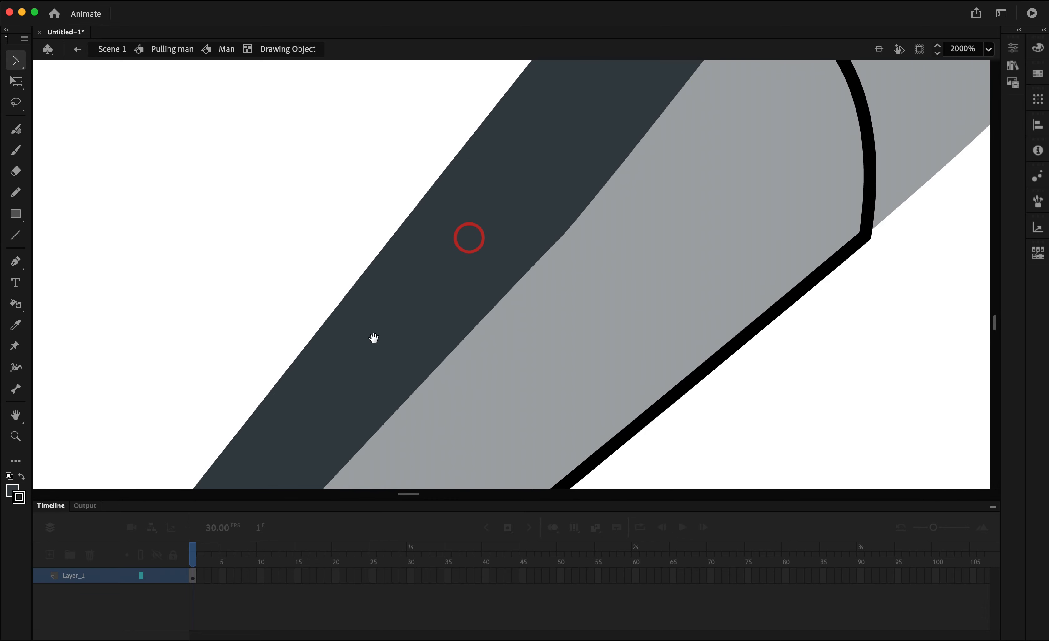
{"action": "left_click_drag", "start_coordinate": [327, 439], "coordinate": [601, 145]}
Cut the shading below the knee and paste it in place inside the lower-leg group
{"action": "scroll", "coordinate": [601, 144], "scroll_direction": "down", "scroll_amount": 10}
{"action": "scroll", "coordinate": [637, 100], "scroll_direction": "up", "scroll_amount": 5}
{"action": "left_click", "coordinate": [569, 187]}
{"action": "key", "text": "super+x"}
{"action": "double_click", "coordinate": [580, 203]}
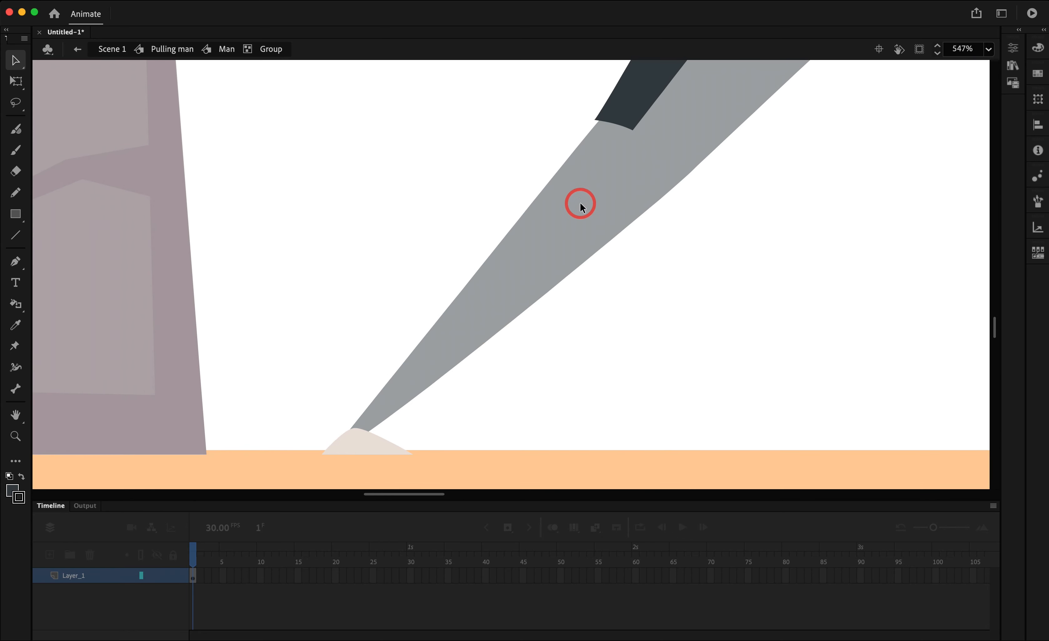
{"action": "key", "text": "super+shift+v"}
{"action": "left_click_drag", "start_coordinate": [600, 191], "coordinate": [481, 343]}
{"action": "key", "text": "z"}
{"action": "left_click_drag", "start_coordinate": [353, 185], "coordinate": [464, 281]}
{"action": "key", "text": "n"}
{"action": "left_click_drag", "start_coordinate": [506, 151], "coordinate": [581, 307]}
{"action": "key", "text": "super+z"}
{"action": "key", "text": "super+z"}
Draw a line from the waist's back corner to the crotch and bend it into a hip curve
{"action": "double_click", "coordinate": [556, 258]}
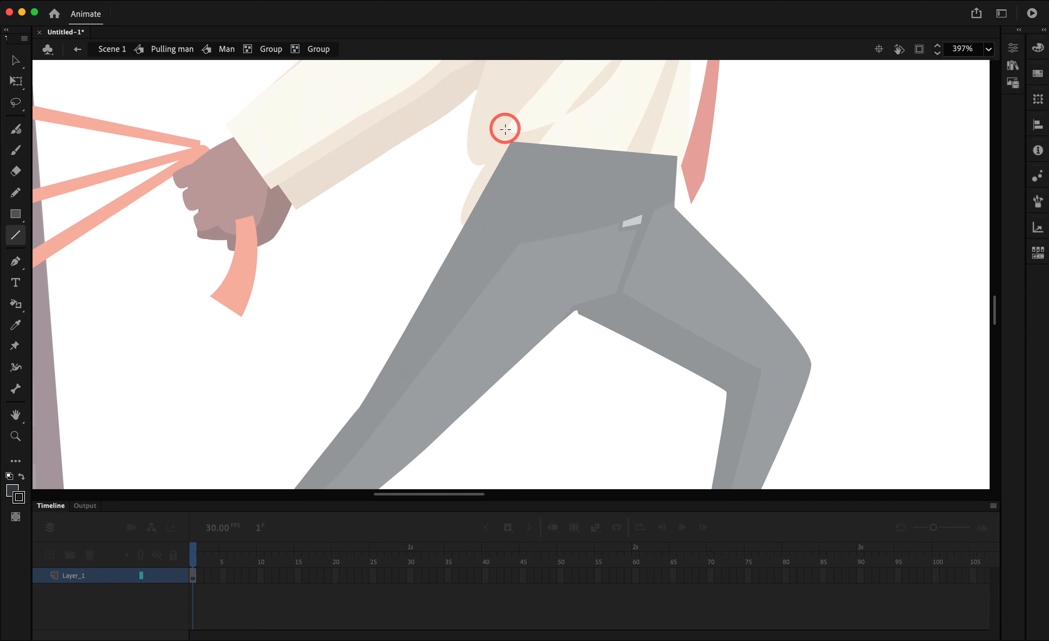
{"action": "left_click_drag", "start_coordinate": [507, 138], "coordinate": [582, 316]}
{"action": "key", "text": "v"}
{"action": "left_click_drag", "start_coordinate": [557, 258], "coordinate": [578, 248]}
{"action": "left_click_drag", "start_coordinate": [508, 140], "coordinate": [505, 143]}
{"action": "left_click_drag", "start_coordinate": [581, 315], "coordinate": [576, 312]}
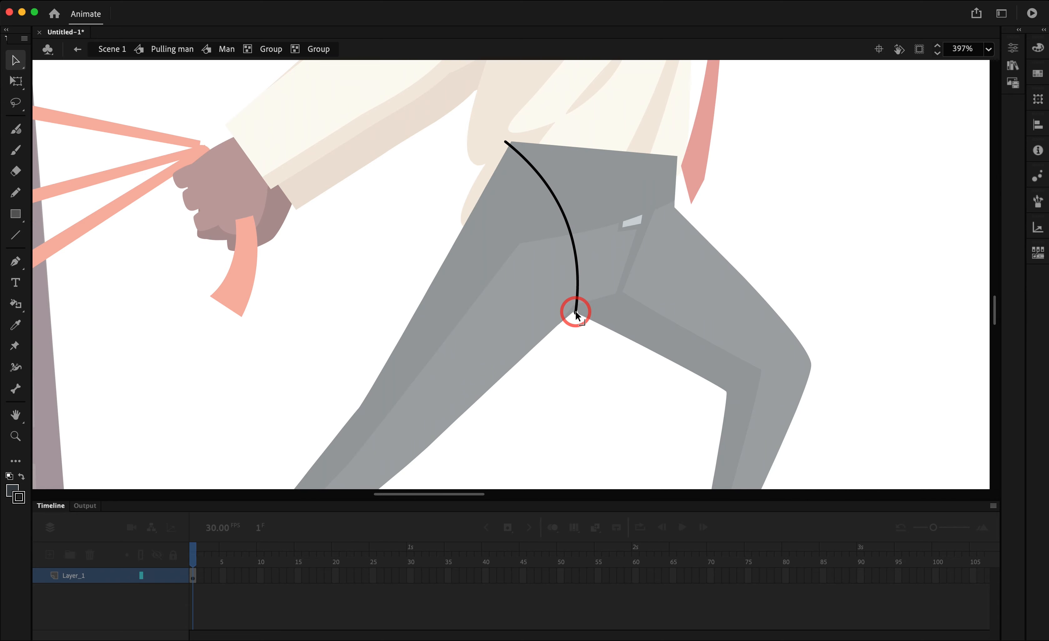
Break apart the trouser shape along the hip curve and group the separated back-thigh part
{"action": "double_click", "coordinate": [580, 212]}
{"action": "key", "text": "super+b"}
{"action": "left_click", "coordinate": [545, 234]}
{"action": "key", "text": "super+g"}
{"action": "double_click", "coordinate": [577, 263]}
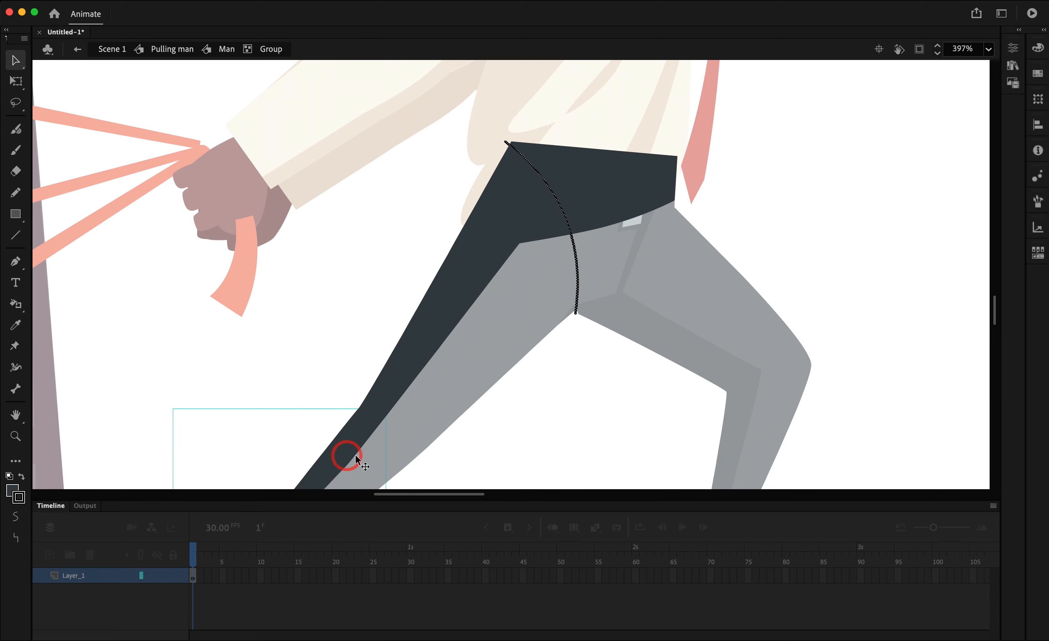
Group the separated back-leg pieces and send the group to the back
{"action": "double_click", "coordinate": [492, 330]}
{"action": "key", "text": "z"}
{"action": "left_click", "coordinate": [359, 414]}
{"action": "left_click_drag", "start_coordinate": [466, 297], "coordinate": [358, 352]}
{"action": "double_click", "coordinate": [417, 263]}
{"action": "double_click", "coordinate": [417, 262]}
{"action": "scroll", "coordinate": [417, 264], "scroll_direction": "down", "scroll_amount": 5}
{"action": "key", "text": "super+z"}
{"action": "scroll", "coordinate": [396, 280], "scroll_direction": "left", "scroll_amount": 5}
{"action": "left_click_drag", "start_coordinate": [263, 297], "coordinate": [391, 320]}
{"action": "key", "text": "super+g"}
{"action": "key", "text": "super+shift+Down"}
Cut the remaining trouser piece and paste it in place inside its matching group
{"action": "scroll", "coordinate": [391, 320], "scroll_direction": "down", "scroll_amount": 5}
{"action": "scroll", "coordinate": [391, 321], "scroll_direction": "left", "scroll_amount": 5}
{"action": "left_click_drag", "start_coordinate": [311, 357], "coordinate": [375, 420]}
{"action": "key", "text": "super+x"}
{"action": "double_click", "coordinate": [516, 194]}
{"action": "key", "text": "super+shift+v"}
Reshape the pelvis piece's rounded edges and waist corner to fit between the two thighs
{"action": "left_click", "coordinate": [531, 192]}
{"action": "left_click", "coordinate": [370, 241]}
{"action": "double_click", "coordinate": [657, 203]}
{"action": "left_click", "coordinate": [461, 206]}
{"action": "left_click", "coordinate": [557, 169]}
{"action": "double_click", "coordinate": [558, 167]}
{"action": "left_click_drag", "start_coordinate": [476, 164], "coordinate": [433, 187]}
{"action": "double_click", "coordinate": [413, 216]}
{"action": "left_click_drag", "start_coordinate": [556, 173], "coordinate": [585, 167]}
{"action": "key", "text": "super+z"}
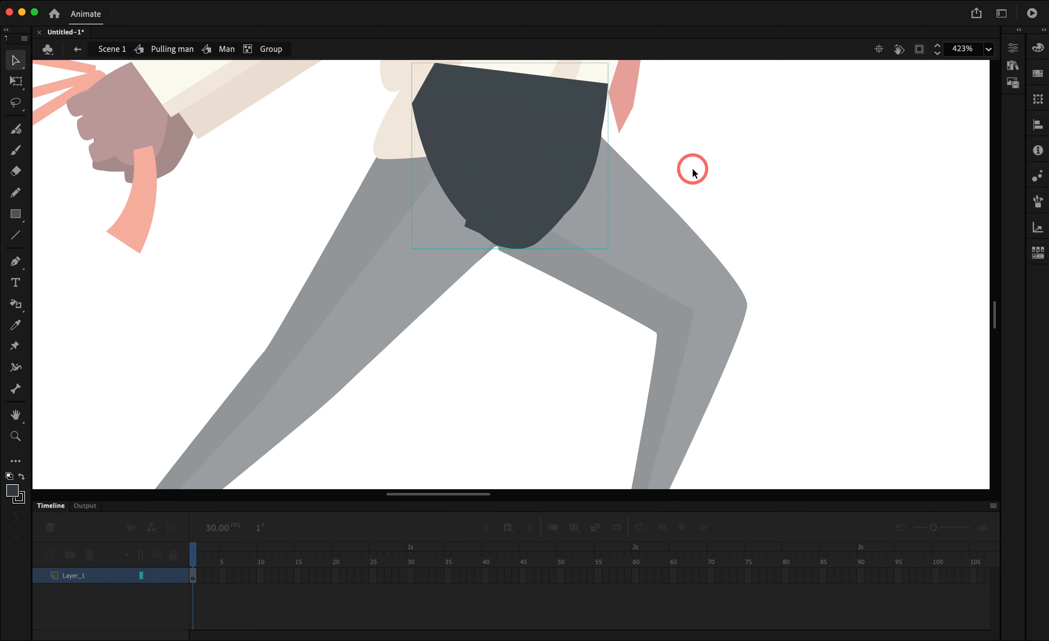
{"action": "scroll", "coordinate": [540, 211], "scroll_direction": "up", "scroll_amount": 5}
{"action": "left_click_drag", "start_coordinate": [445, 232], "coordinate": [415, 232]}
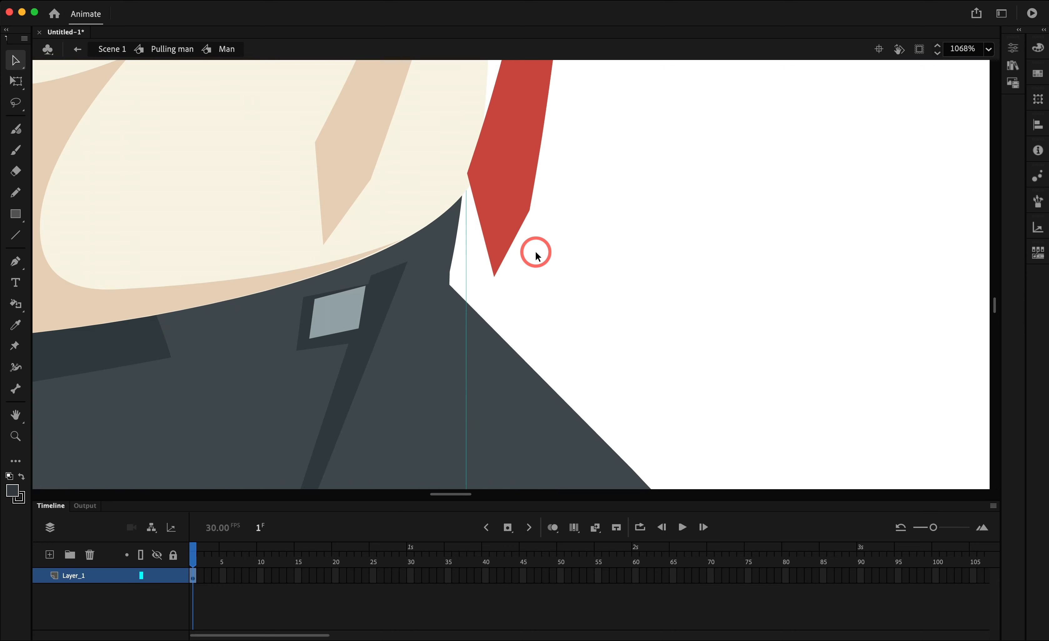
Show the object properties and select the rope and board pieces to check how they are grouped
{"action": "key", "text": "super+2"}
{"action": "left_click", "coordinate": [1013, 50]}
{"action": "left_click", "coordinate": [424, 283]}
{"action": "left_click", "coordinate": [300, 295]}
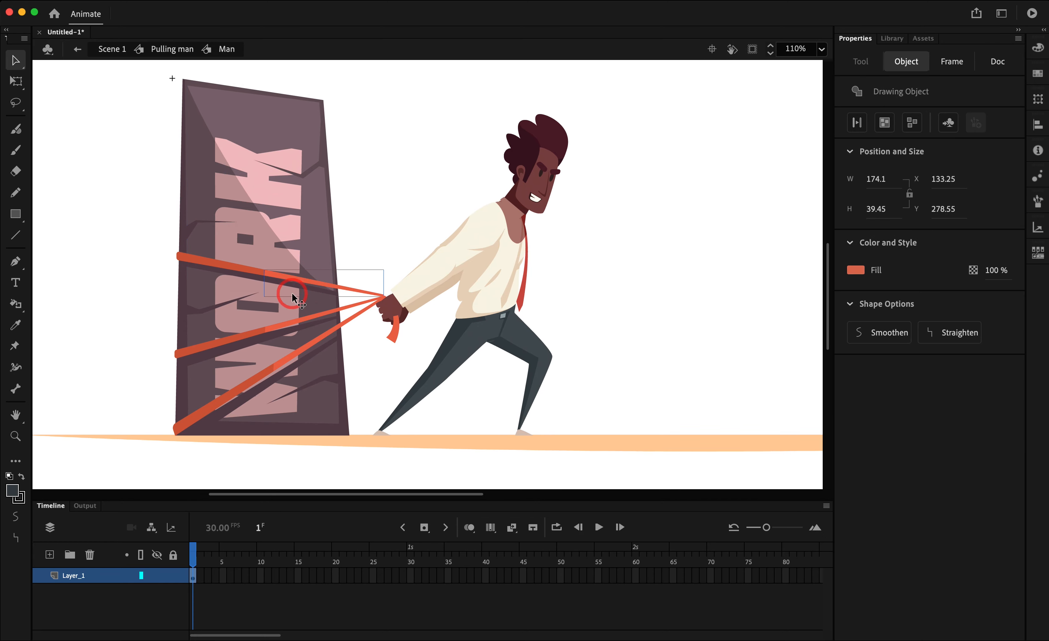
{"action": "left_click", "coordinate": [253, 274]}
{"action": "left_click", "coordinate": [315, 347]}
{"action": "left_click", "coordinate": [374, 390]}
{"action": "left_click", "coordinate": [322, 379]}
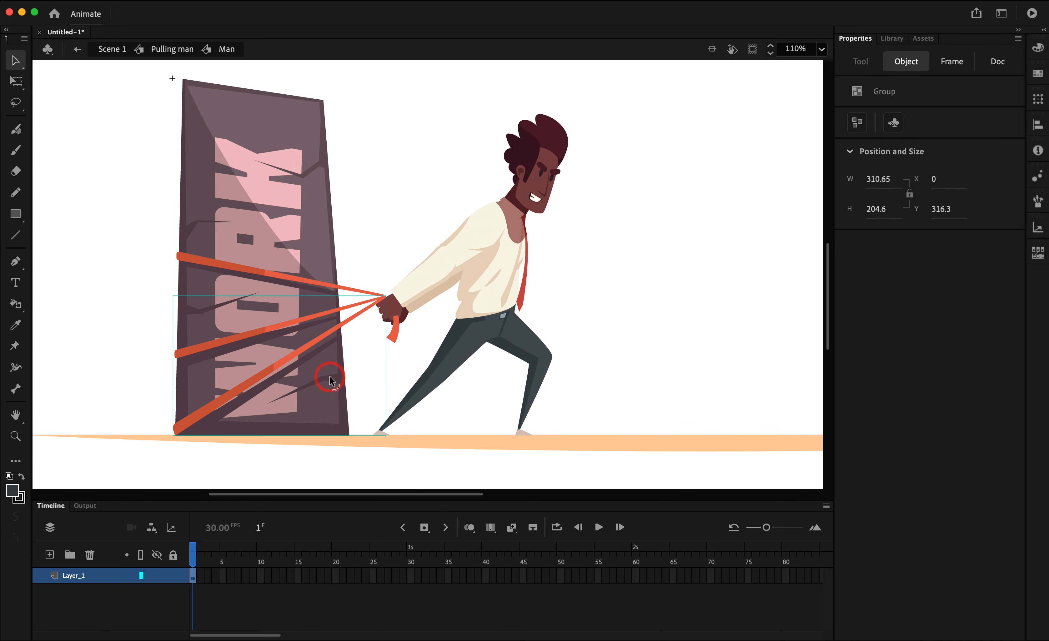
Group the rope pieces and send the group to the back
{"action": "key", "text": "super+space"}
{"action": "left_click_drag", "start_coordinate": [379, 290], "coordinate": [432, 367]}
{"action": "left_click_drag", "start_coordinate": [368, 316], "coordinate": [342, 358]}
{"action": "key", "text": "super+z"}
{"action": "key", "text": "super+g"}
{"action": "key", "text": "alt+shift+Down"}
Group the WORK board's pieces without the ropes and send the group to the back
{"action": "left_click", "coordinate": [233, 151]}
{"action": "key", "text": "super+2"}
{"action": "scroll", "coordinate": [370, 284], "scroll_direction": "left", "scroll_amount": 4}
{"action": "left_click", "coordinate": [307, 252]}
{"action": "left_click_drag", "start_coordinate": [166, 147], "coordinate": [367, 476]}
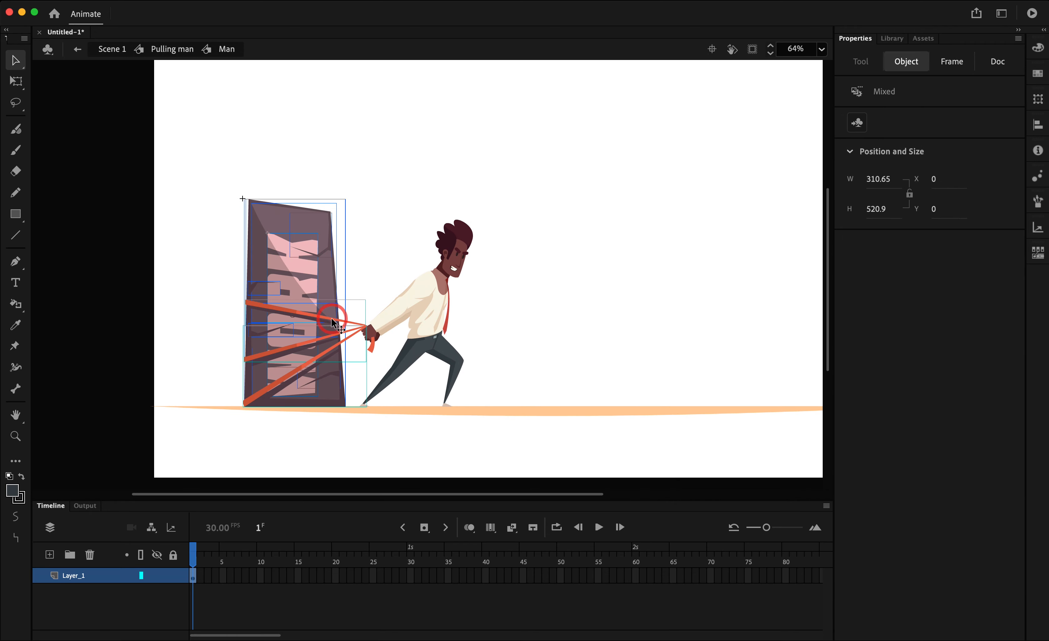
{"action": "left_click", "coordinate": [334, 349], "text": "shift"}
{"action": "key", "text": "super+space"}
{"action": "left_click_drag", "start_coordinate": [243, 308], "coordinate": [371, 344]}
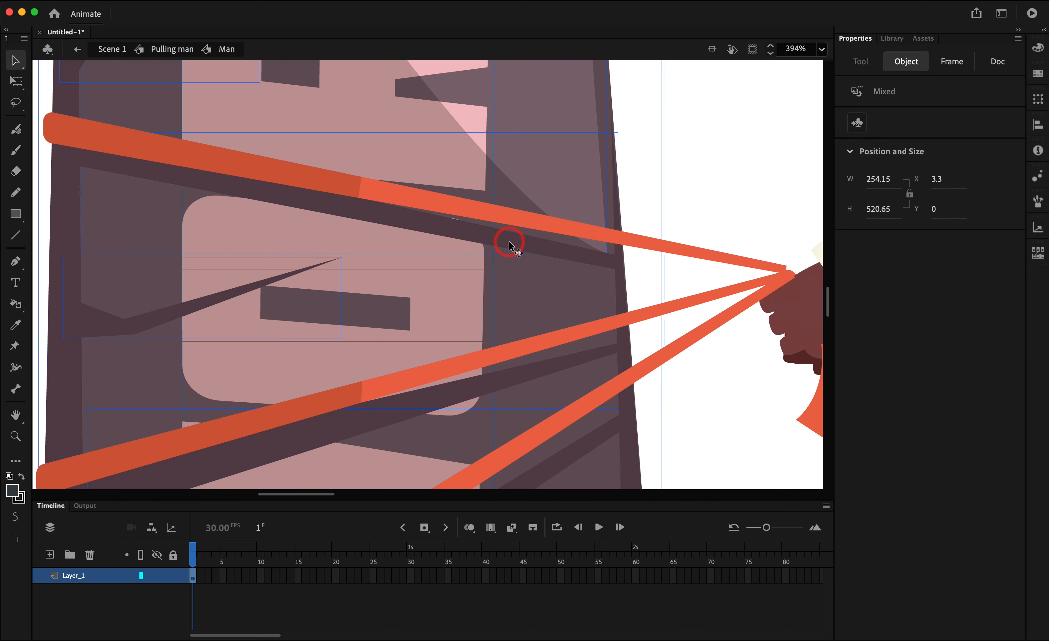
{"action": "scroll", "coordinate": [553, 371], "scroll_direction": "down", "scroll_amount": 3}
{"action": "key", "text": "super+g"}
{"action": "key", "text": "super+shift+Down"}
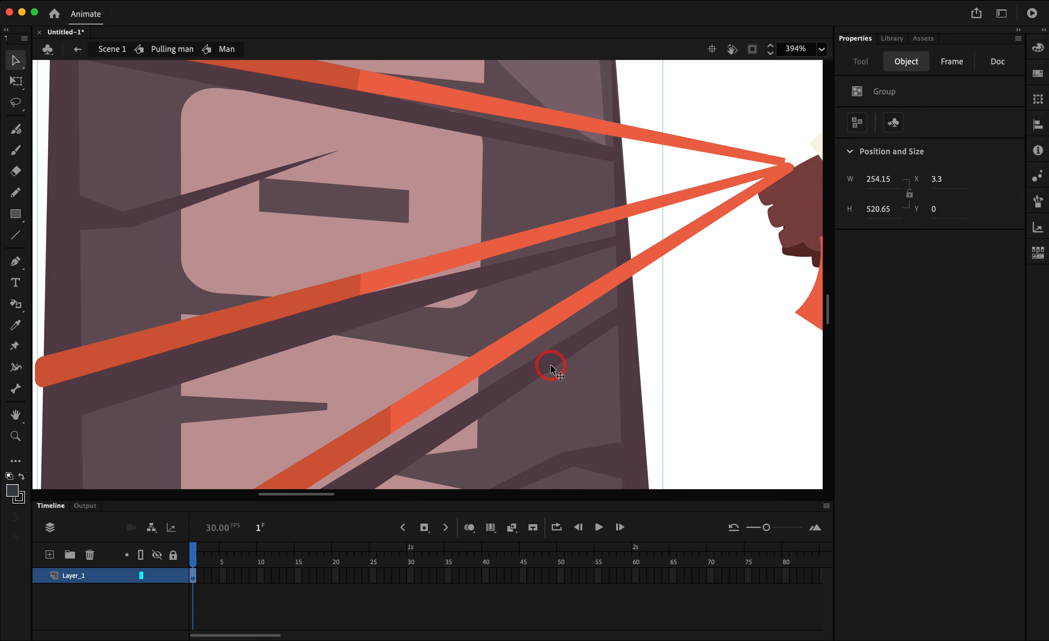
Select all the man and board artwork and distribute it to separate layers
{"action": "key", "text": "super+2"}
{"action": "key", "text": "super+space"}
{"action": "left_click_drag", "start_coordinate": [106, 342], "coordinate": [276, 420]}
{"action": "key", "text": "super+2"}
{"action": "left_click", "coordinate": [381, 390], "text": "shift"}
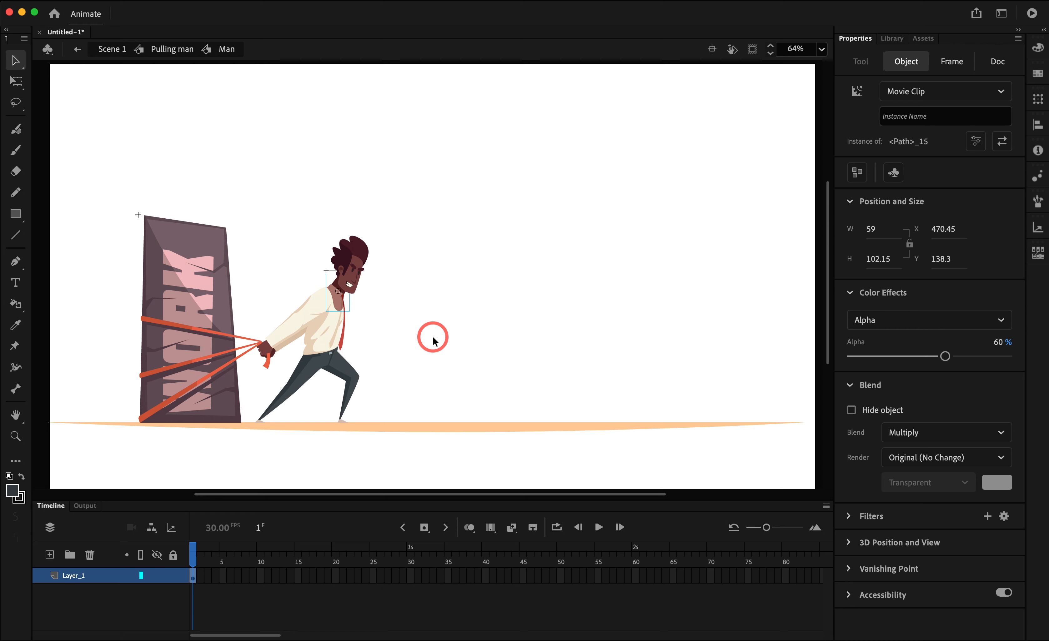
{"action": "key", "text": "super+a"}
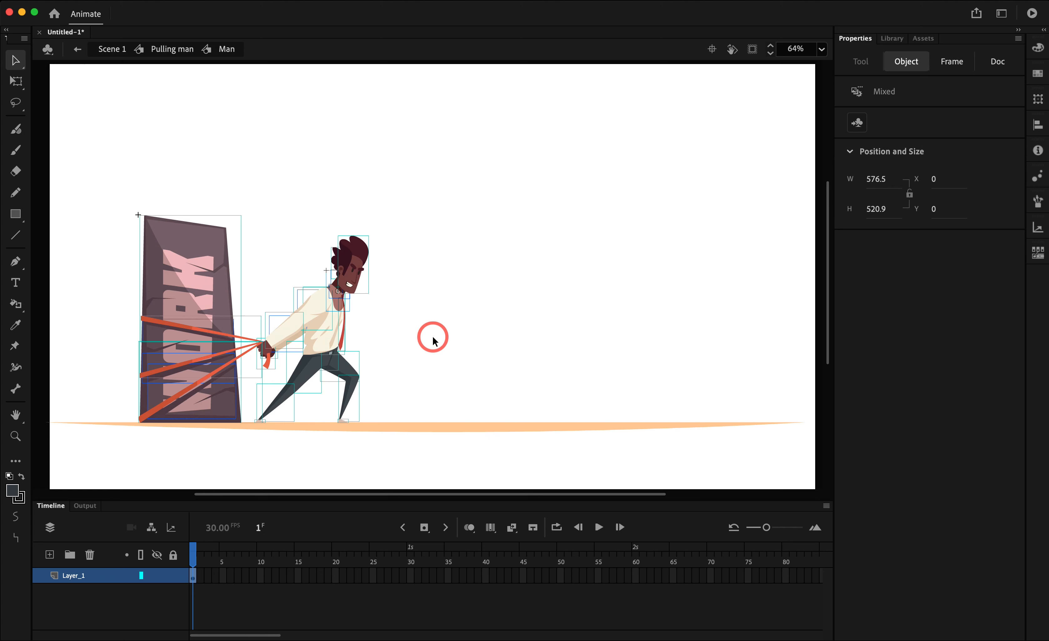
{"action": "key", "text": "super+shift+d"}
Enlarge the timeline to list the new layers and toggle the visibility of Layer_2 off and on
{"action": "left_click_drag", "start_coordinate": [251, 499], "coordinate": [293, 424]}
{"action": "left_click_drag", "start_coordinate": [389, 299], "coordinate": [420, 231]}
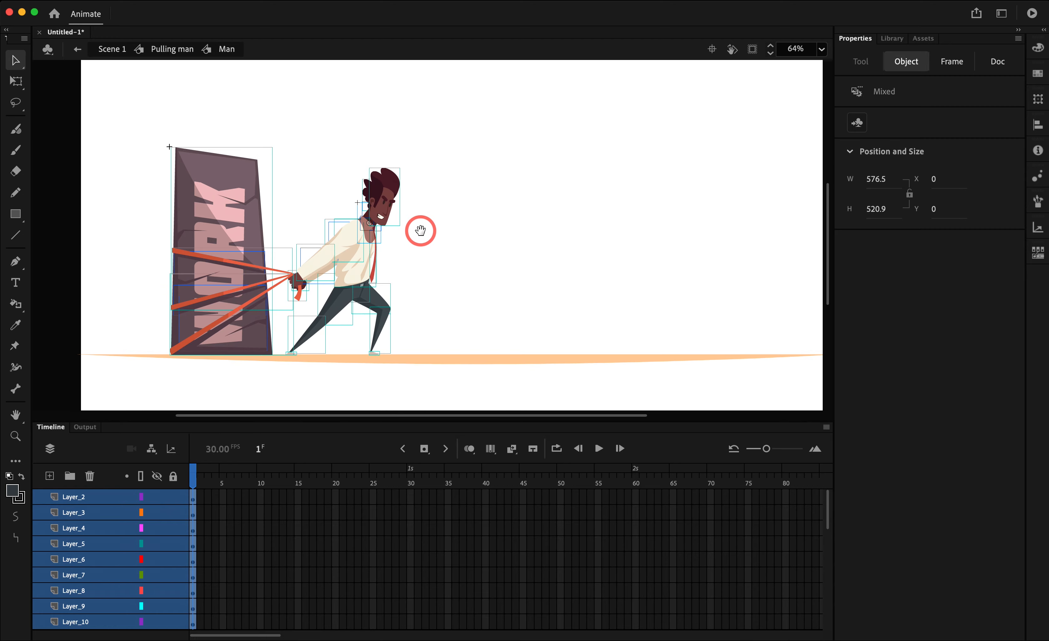
{"action": "left_click", "coordinate": [304, 406]}
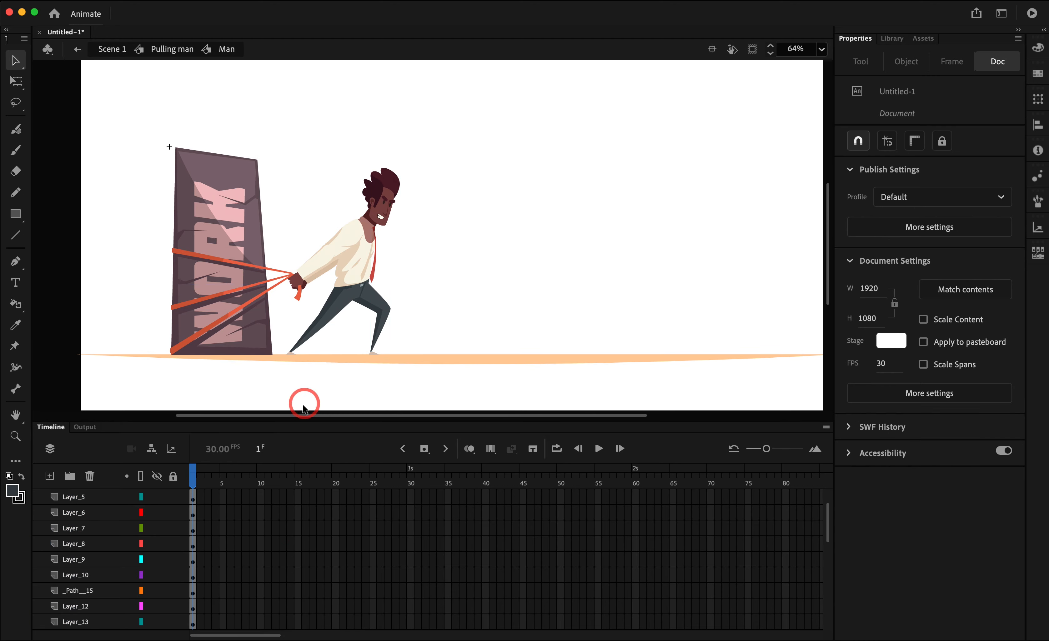
{"action": "scroll", "coordinate": [202, 517], "scroll_direction": "up", "scroll_amount": 3}
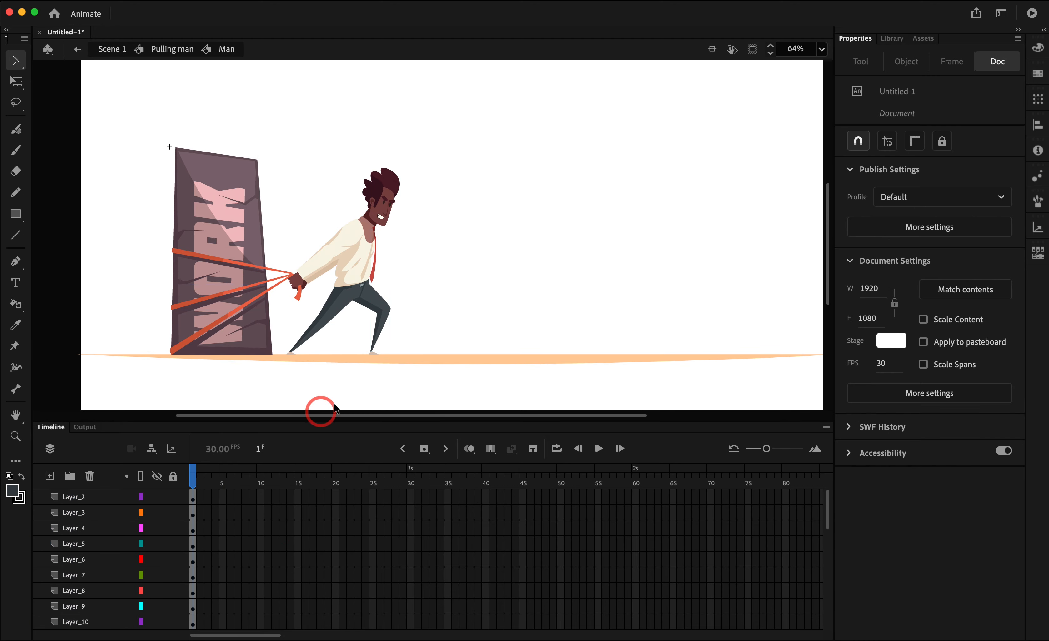
{"action": "left_click_drag", "start_coordinate": [298, 421], "coordinate": [322, 304]}
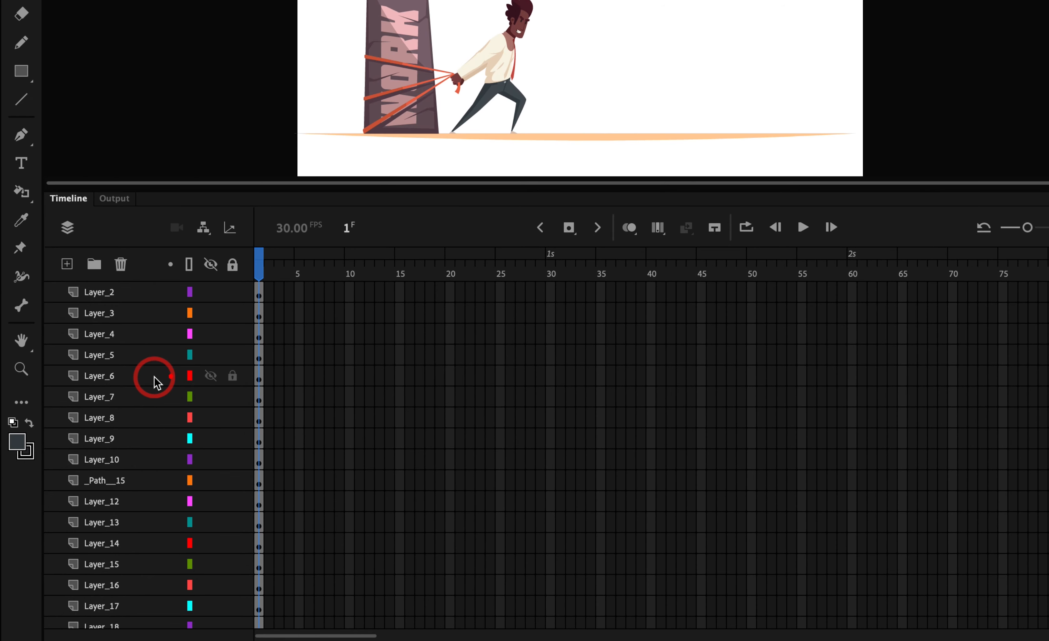
{"action": "left_click", "coordinate": [210, 293]}
{"action": "left_click", "coordinate": [209, 291]}
Convert the man's face group into a graphic symbol named Face
{"action": "key", "text": "z"}
{"action": "left_click_drag", "start_coordinate": [332, 0], "coordinate": [552, 146]}
{"action": "left_click_drag", "start_coordinate": [614, 35], "coordinate": [599, 245]}
{"action": "key", "text": "v"}
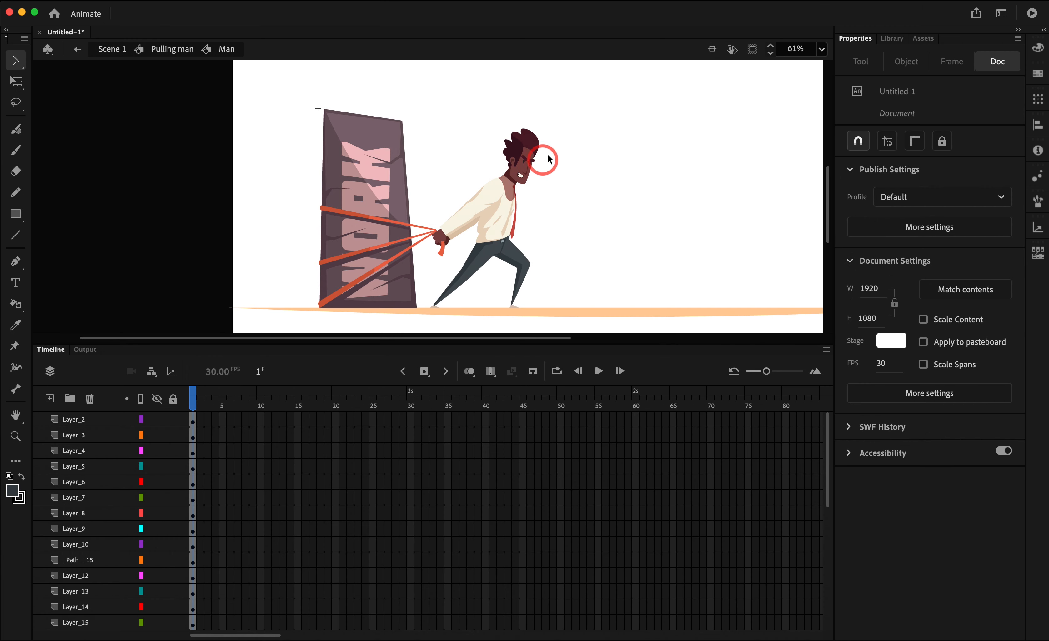
{"action": "left_click_drag", "start_coordinate": [695, 20], "coordinate": [744, 0]}
{"action": "key", "text": "super+z"}
{"action": "key", "text": "F8"}
{"action": "type", "text": "Fac"}
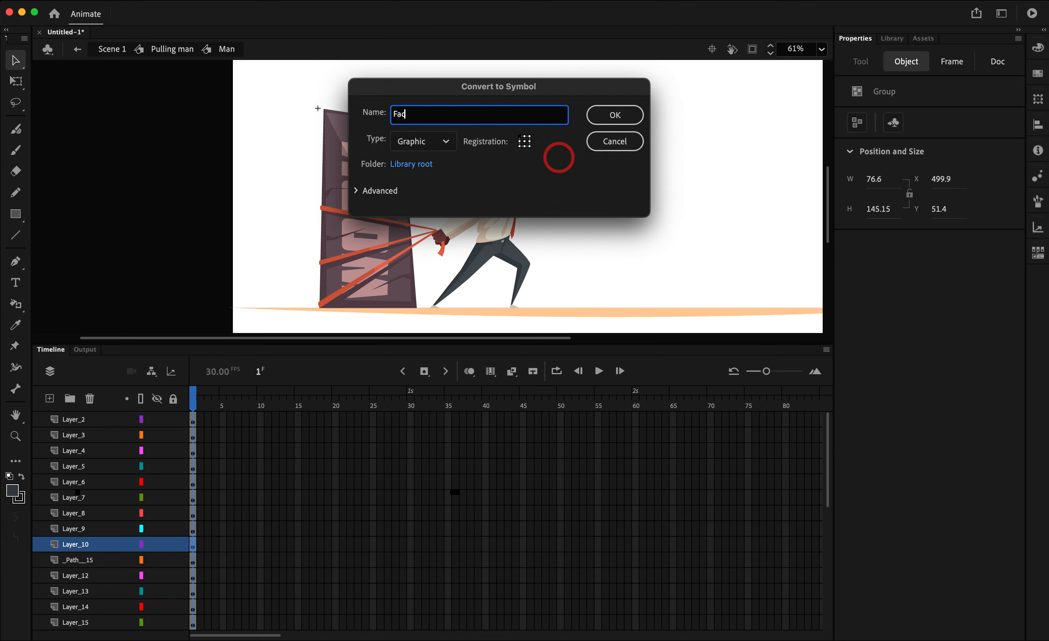
{"action": "type", "text": "e"}
{"action": "key", "text": "Return"}
Convert the hair group behind the head into a graphic symbol named Back head
{"action": "key", "text": "z"}
{"action": "left_click_drag", "start_coordinate": [539, 125], "coordinate": [509, 169]}
{"action": "key", "text": "v"}
{"action": "left_click", "coordinate": [384, 167]}
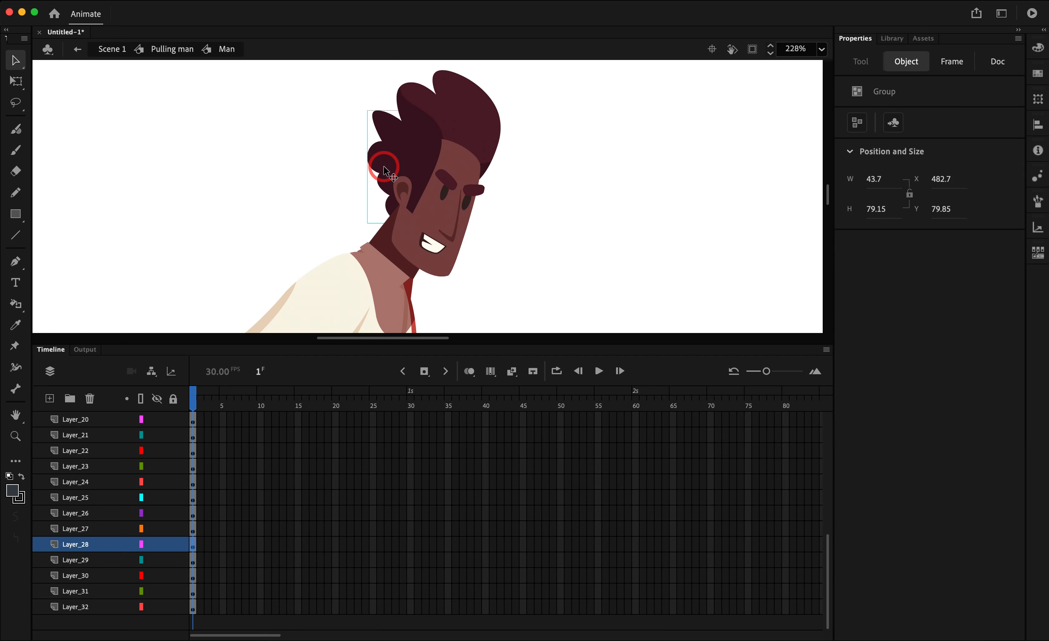
{"action": "key", "text": "F8"}
{"action": "type", "text": "Back head"}
{"action": "key", "text": "Return"}
Hide the _Path__15 neck shadow layer and convert the neck into a graphic symbol named Nack
{"action": "left_click_drag", "start_coordinate": [382, 242], "coordinate": [310, 210]}
{"action": "key", "text": "super+z"}
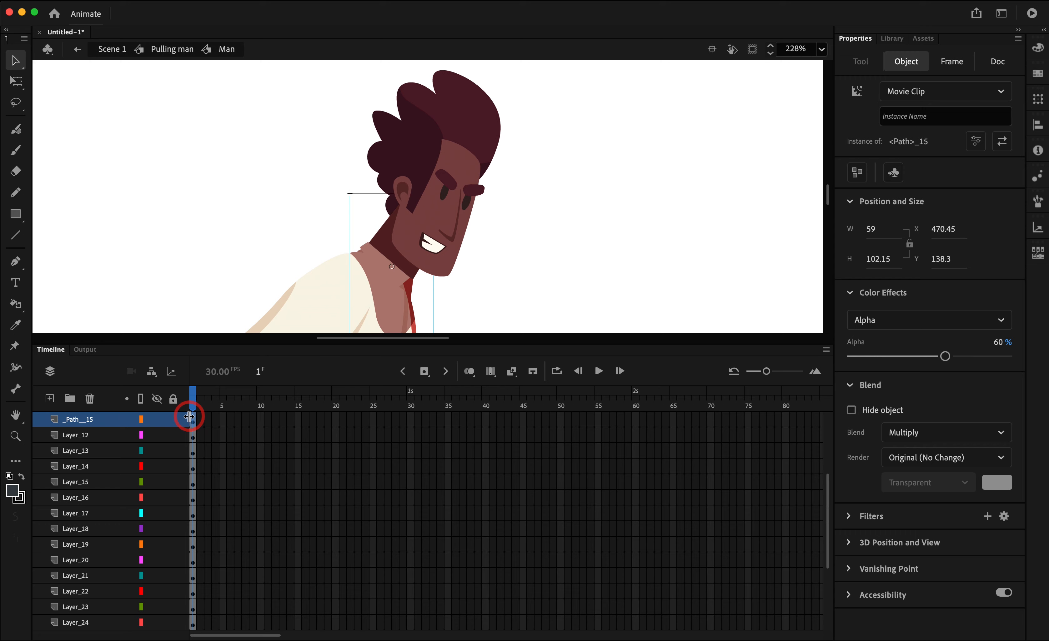
{"action": "left_click", "coordinate": [156, 419]}
{"action": "left_click_drag", "start_coordinate": [391, 242], "coordinate": [347, 206]}
{"action": "key", "text": "super+z"}
{"action": "key", "text": "super+z"}
{"action": "key", "text": "F8"}
{"action": "key", "text": "Return"}
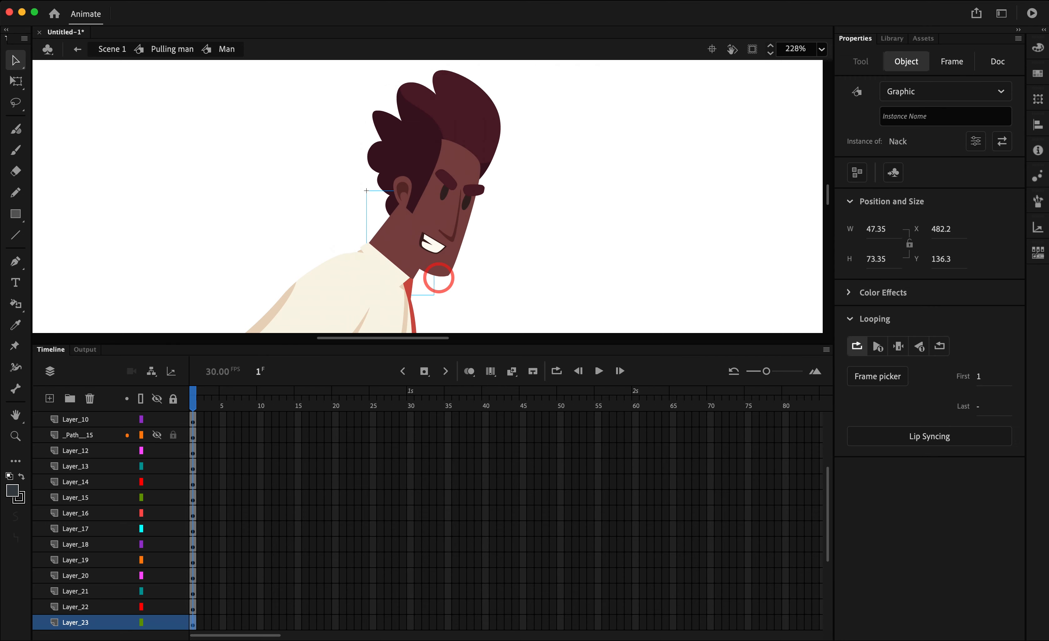
Show the _Path__15 neck shadow layer again, then try moving the upper arm and undo that move
{"action": "scroll", "coordinate": [212, 546], "scroll_direction": "down", "scroll_amount": 1}
{"action": "left_click", "coordinate": [150, 419]}
{"action": "left_click", "coordinate": [158, 419]}
{"action": "left_click_drag", "start_coordinate": [472, 295], "coordinate": [492, 252]}
{"action": "left_click_drag", "start_coordinate": [330, 271], "coordinate": [296, 214]}
{"action": "key", "text": "super+z"}
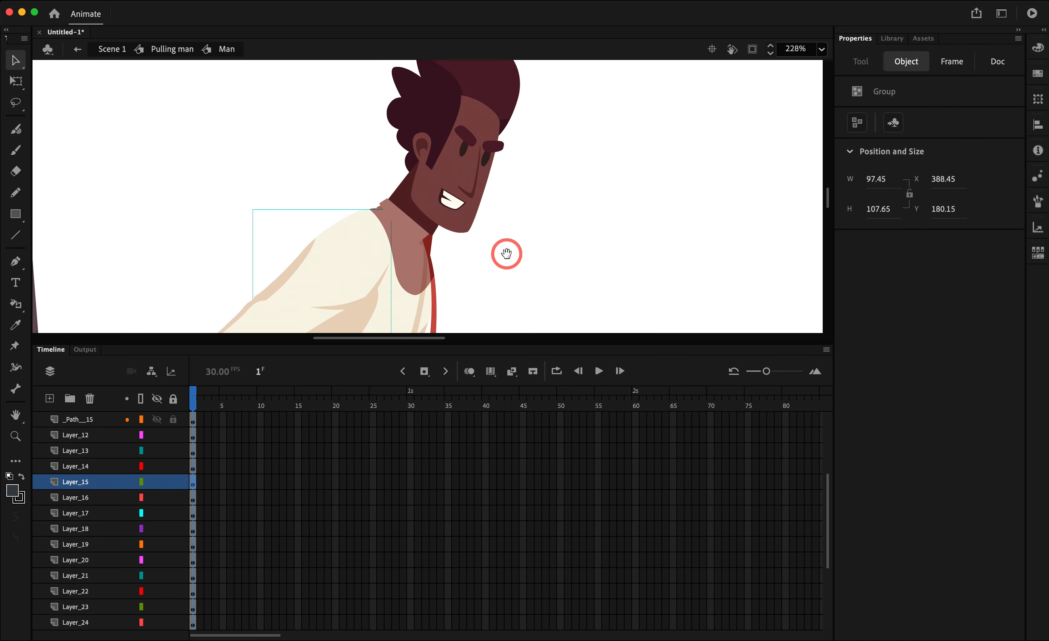
Convert the near upper arm into a graphic symbol named Hand 1 and its forearm into one named Hand 2
{"action": "left_click_drag", "start_coordinate": [505, 248], "coordinate": [515, 213]}
{"action": "key", "text": "F8"}
{"action": "type", "text": "Hand 1"}
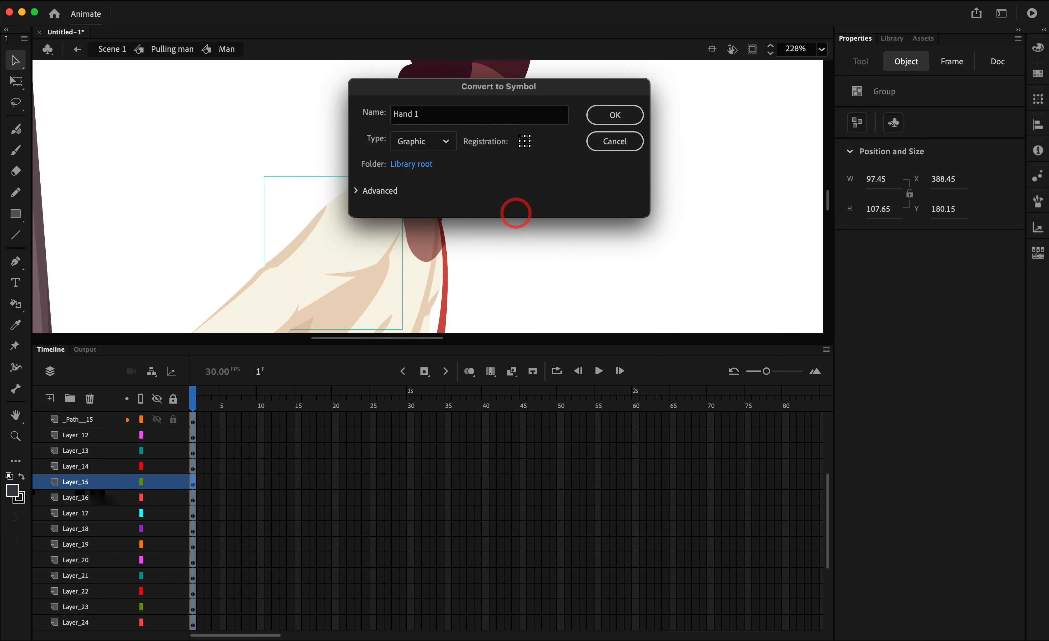
{"action": "key", "text": "Return"}
{"action": "left_click", "coordinate": [326, 260]}
{"action": "key", "text": "F8"}
{"action": "type", "text": "Hand 2"}
{"action": "key", "text": "Return"}
Convert the near arm's fist into a graphic symbol named Hand 3
{"action": "left_click_drag", "start_coordinate": [282, 276], "coordinate": [314, 185]}
{"action": "left_click", "coordinate": [265, 226]}
{"action": "key", "text": "F8"}
{"action": "type", "text": "Hand 3"}
{"action": "key", "text": "Return"}
Convert the red tie into a graphic symbol named Tie and the shirt body into one named Torso
{"action": "scroll", "coordinate": [524, 229], "scroll_direction": "up", "scroll_amount": 4}
{"action": "left_click", "coordinate": [529, 230]}
{"action": "key", "text": "F8"}
{"action": "type", "text": "Tie"}
{"action": "key", "text": "Return"}
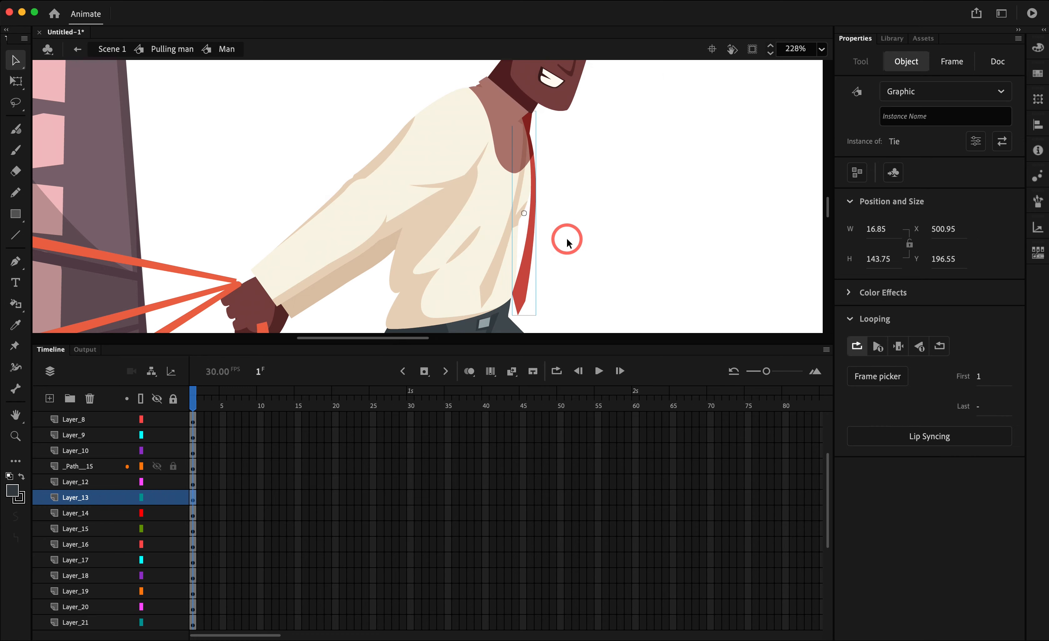
{"action": "left_click", "coordinate": [478, 238]}
{"action": "key", "text": "F8"}
{"action": "type", "text": "Torso"}
{"action": "key", "text": "Return"}
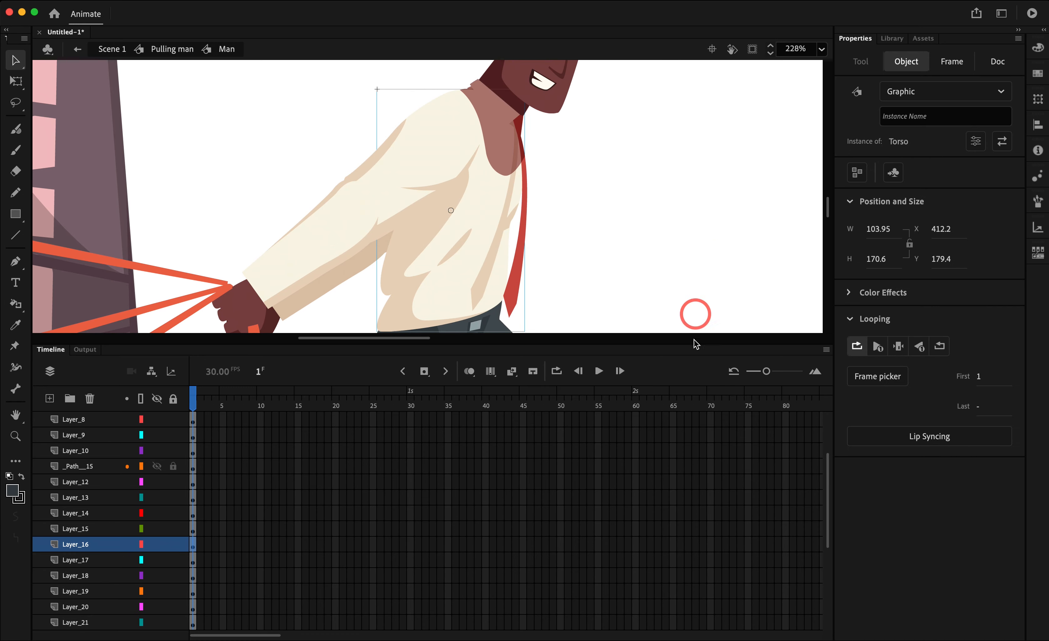
Convert the front leg's thigh and shin into graphic symbols named Leg 1 and Leg 2
{"action": "scroll", "coordinate": [715, 256], "scroll_direction": "down", "scroll_amount": 5}
{"action": "left_click", "coordinate": [560, 256]}
{"action": "key", "text": "F8"}
{"action": "type", "text": "Leg 1"}
{"action": "key", "text": "Return"}
{"action": "scroll", "coordinate": [580, 158], "scroll_direction": "down", "scroll_amount": 5}
{"action": "left_click", "coordinate": [599, 211]}
{"action": "key", "text": "F8"}
{"action": "type", "text": "Leg 2"}
{"action": "key", "text": "Return"}
Convert the front foot into a graphic symbol named Leg 3 and the rear thigh into one named Leg 4
{"action": "left_click", "coordinate": [557, 318]}
{"action": "key", "text": "F8"}
{"action": "type", "text": "Leg 3"}
{"action": "key", "text": "Return"}
{"action": "left_click", "coordinate": [393, 182]}
{"action": "key", "text": "F8"}
{"action": "type", "text": "Leg 4"}
{"action": "key", "text": "Return"}
Convert the rear leg's shin and foot into graphic symbols named Leg 5 and Leg 6
{"action": "left_click", "coordinate": [330, 247]}
{"action": "key", "text": "F8"}
{"action": "type", "text": "Leg 5"}
{"action": "key", "text": "Return"}
{"action": "left_click", "coordinate": [276, 320]}
{"action": "key", "text": "F8"}
{"action": "type", "text": "Leg 6"}
{"action": "key", "text": "Return"}
Convert the trousers' hip group with the belt buckle into a graphic symbol named Pelvis
{"action": "scroll", "coordinate": [508, 129], "scroll_direction": "up", "scroll_amount": 5}
{"action": "left_click", "coordinate": [507, 127]}
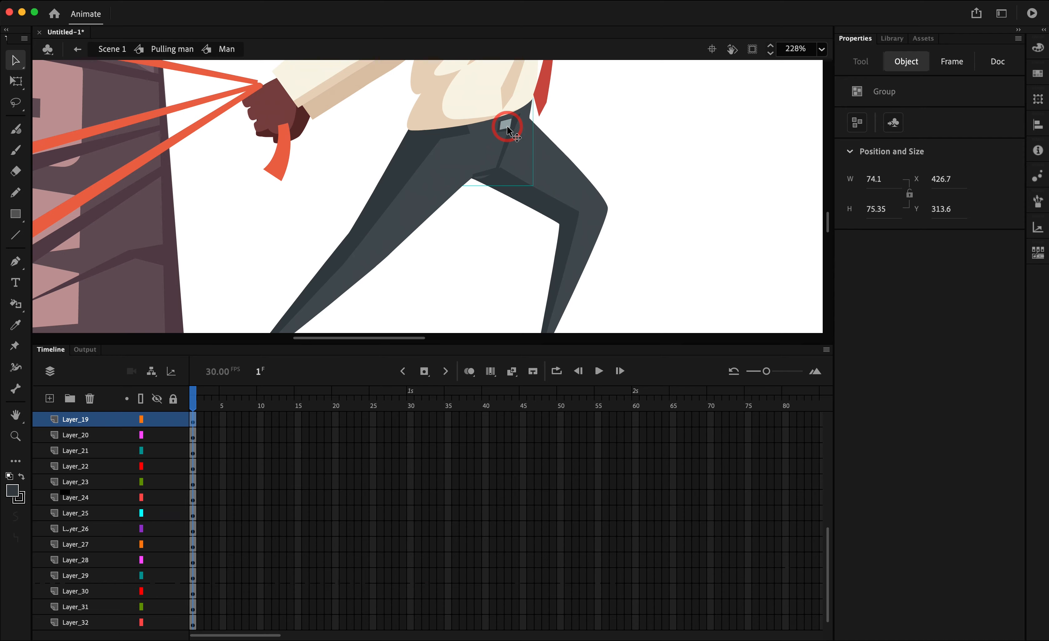
{"action": "key", "text": "F8"}
{"action": "key", "text": "Return"}
Try moving pieces of the arms aside to check what lies behind them, and undo both moves
{"action": "left_click", "coordinate": [641, 152]}
{"action": "key", "text": "super+2"}
{"action": "key", "text": "z"}
{"action": "left_click", "coordinate": [323, 219]}
{"action": "left_click", "coordinate": [461, 254]}
{"action": "key", "text": "v"}
{"action": "left_click", "coordinate": [364, 183]}
{"action": "key", "text": "z"}
{"action": "left_click_drag", "start_coordinate": [513, 211], "coordinate": [345, 120]}
{"action": "key", "text": "v"}
{"action": "left_click_drag", "start_coordinate": [456, 176], "coordinate": [440, 161]}
{"action": "key", "text": "super+z"}
{"action": "left_click_drag", "start_coordinate": [489, 118], "coordinate": [451, 131]}
{"action": "key", "text": "super+z"}
Hide the near upper arm's Layer_15 and convert two far-arm pieces into graphic symbols named Hand 4 and Hand 5
{"action": "left_click", "coordinate": [157, 420]}
{"action": "left_click", "coordinate": [493, 194]}
{"action": "key", "text": "F8"}
{"action": "type", "text": "Hand"}
{"action": "key", "text": "Return"}
{"action": "left_click", "coordinate": [461, 189]}
{"action": "key", "text": "F8"}
{"action": "type", "text": "Hand 5"}
{"action": "key", "text": "Return"}
Convert the remaining far-arm piece into a graphic symbol named Hand 6
{"action": "left_click_drag", "start_coordinate": [381, 256], "coordinate": [461, 246]}
{"action": "key", "text": "super+z"}
{"action": "key", "text": "F8"}
{"action": "type", "text": "Hand 6"}
{"action": "key", "text": "Return"}
{"action": "key", "text": "super+2"}
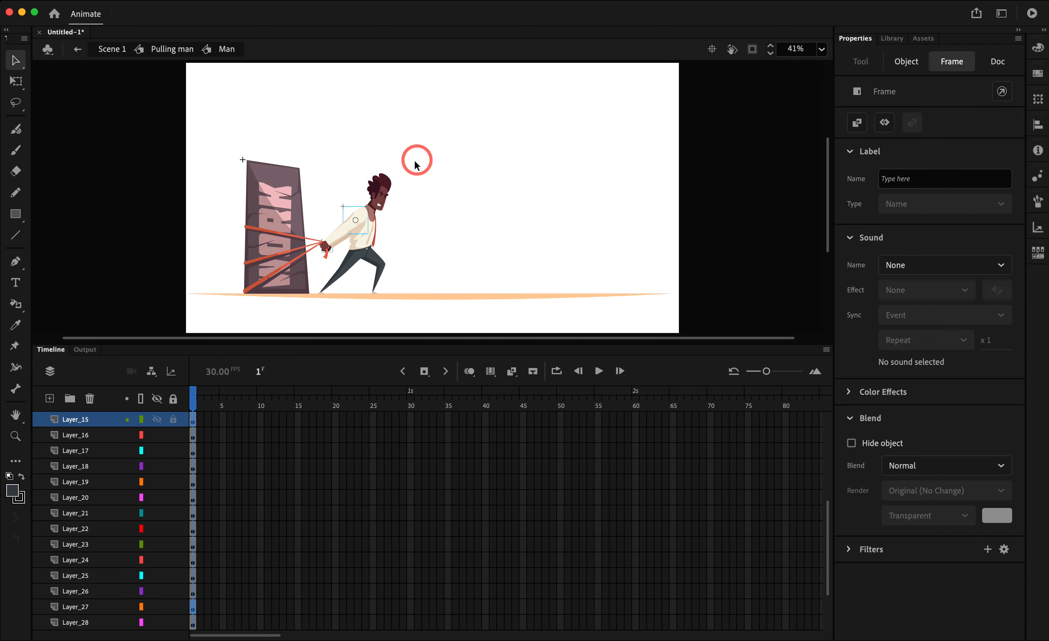
Convert the WORK board into a graphic symbol named Box
{"action": "left_click_drag", "start_coordinate": [228, 144], "coordinate": [337, 319]}
{"action": "left_click", "coordinate": [392, 134]}
{"action": "key", "text": "F8"}
{"action": "type", "text": "Box"}
{"action": "key", "text": "Return"}
Convert the ropes between the board and the fist into graphic symbols named rope 1, rope 2 and rope 3
{"action": "key", "text": "z"}
{"action": "left_click_drag", "start_coordinate": [402, 181], "coordinate": [482, 249]}
{"action": "key", "text": "v"}
{"action": "left_click", "coordinate": [446, 179]}
{"action": "key", "text": "F8"}
{"action": "key", "text": "Escape"}
{"action": "left_click", "coordinate": [399, 153]}
{"action": "key", "text": "F8"}
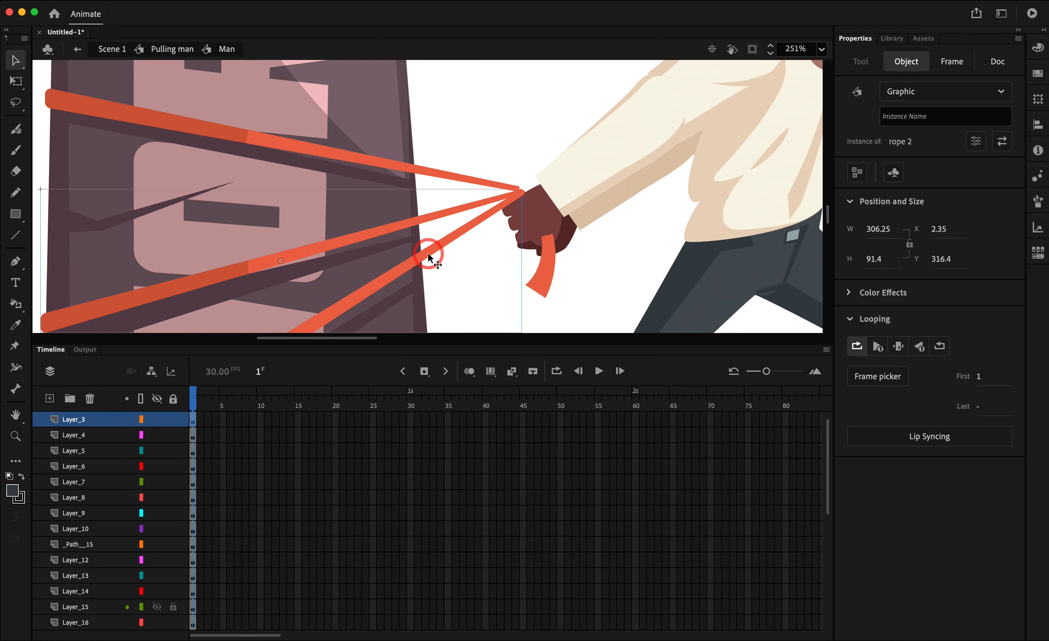
{"action": "left_click", "coordinate": [429, 257]}
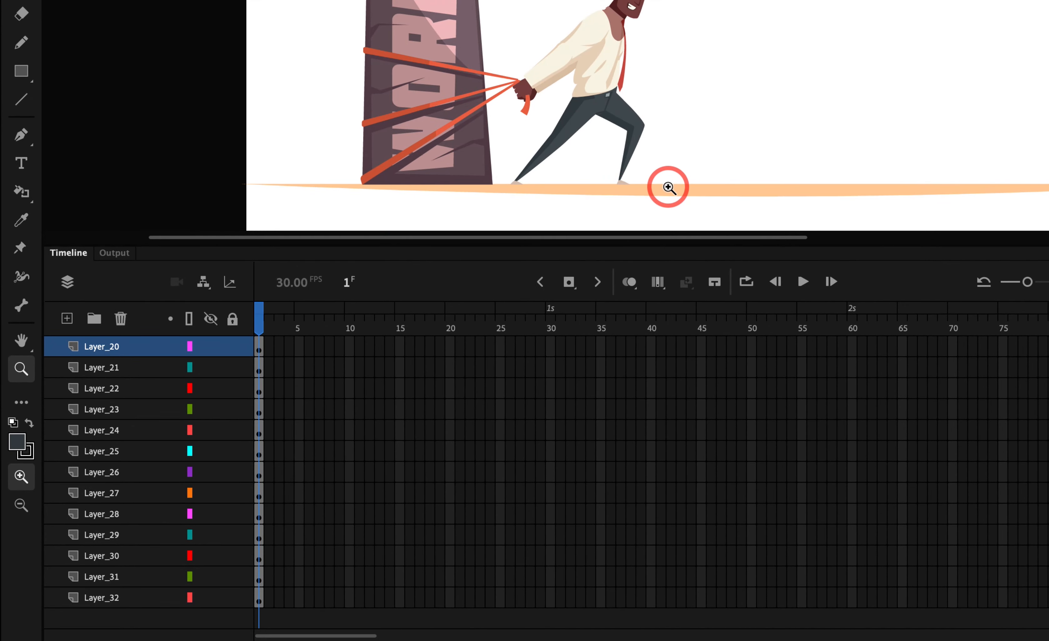
Select all the symbols of the man and board, distribute them to layers, and review the resulting layer list
{"action": "key", "text": "ctrl+a"}
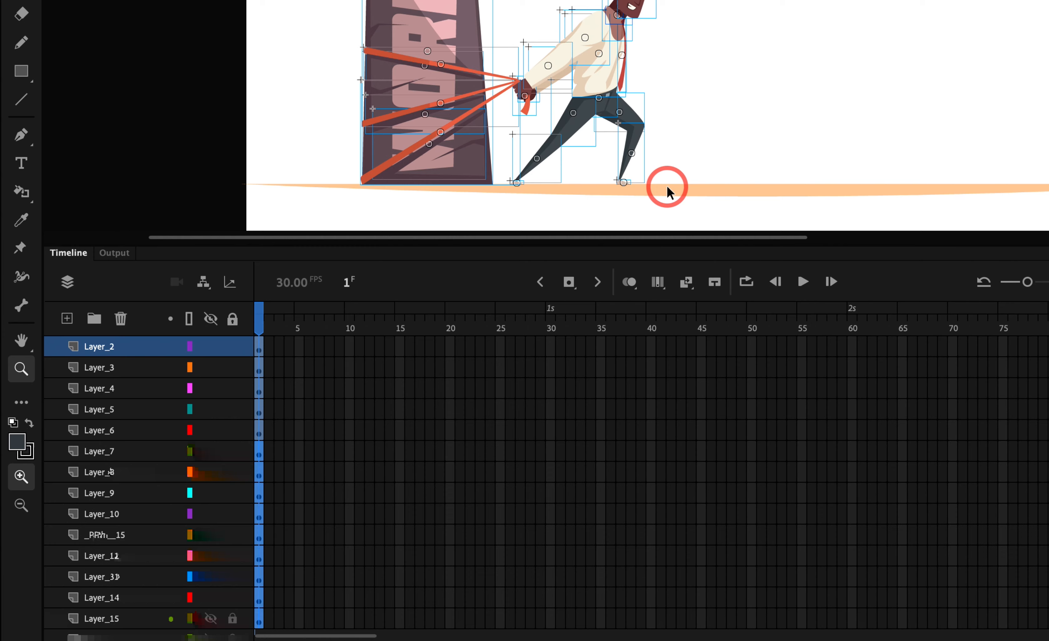
{"action": "key", "text": "ctrl+shift+d"}
{"action": "scroll", "coordinate": [156, 425], "scroll_direction": "down", "scroll_amount": 6}
{"action": "scroll", "coordinate": [165, 418], "scroll_direction": "up", "scroll_amount": 6}
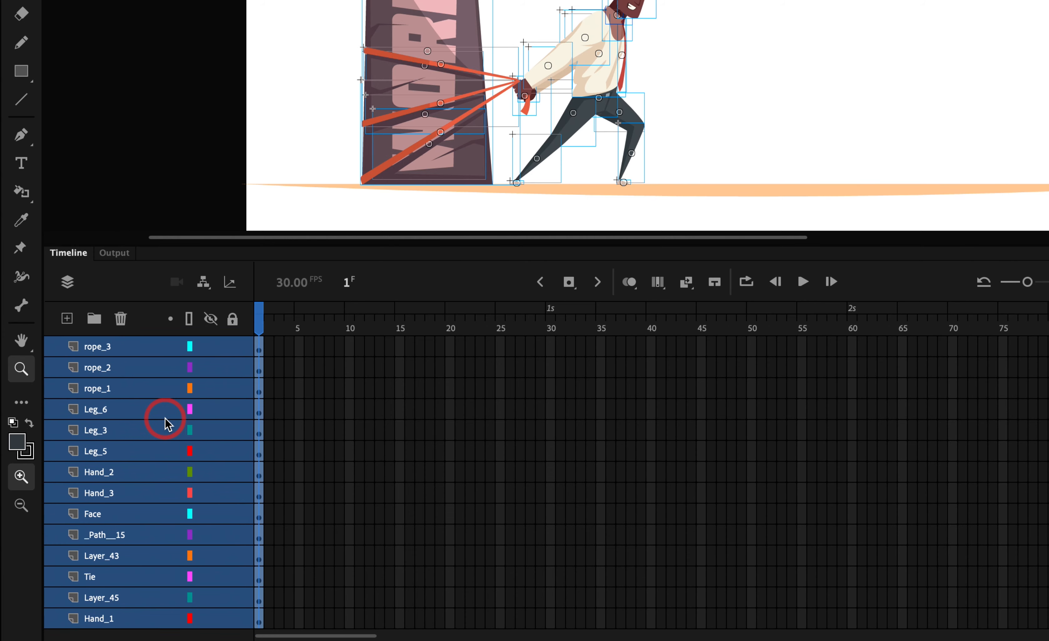
{"action": "scroll", "coordinate": [165, 418], "scroll_direction": "down", "scroll_amount": 8}
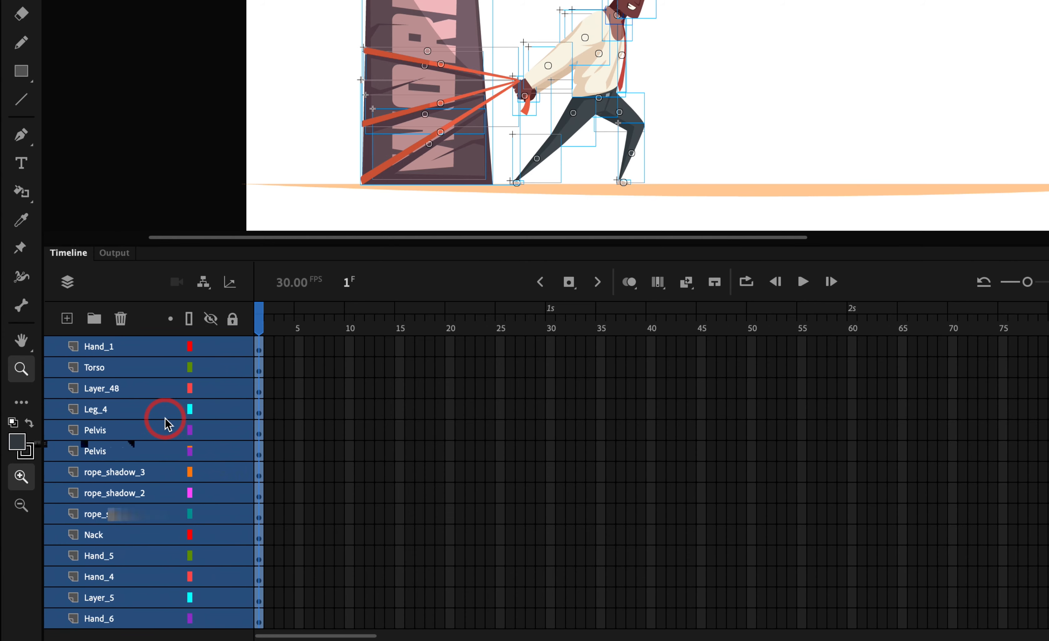
{"action": "left_click", "coordinate": [321, 473]}
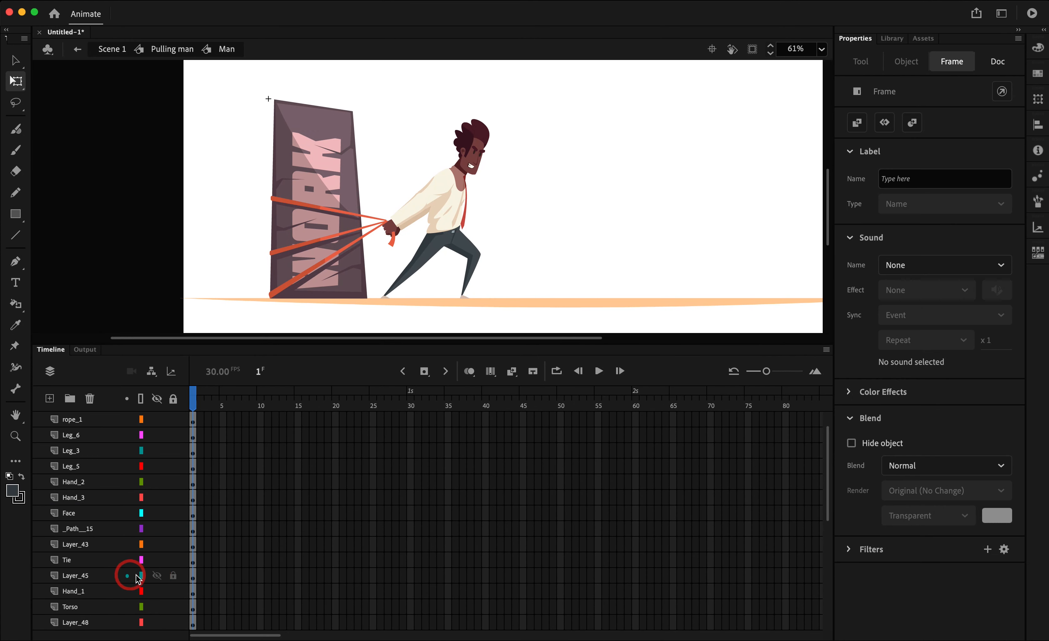
Delete the stray beige shape on Layer_45 behind the top of the tie
{"action": "left_click", "coordinate": [107, 578]}
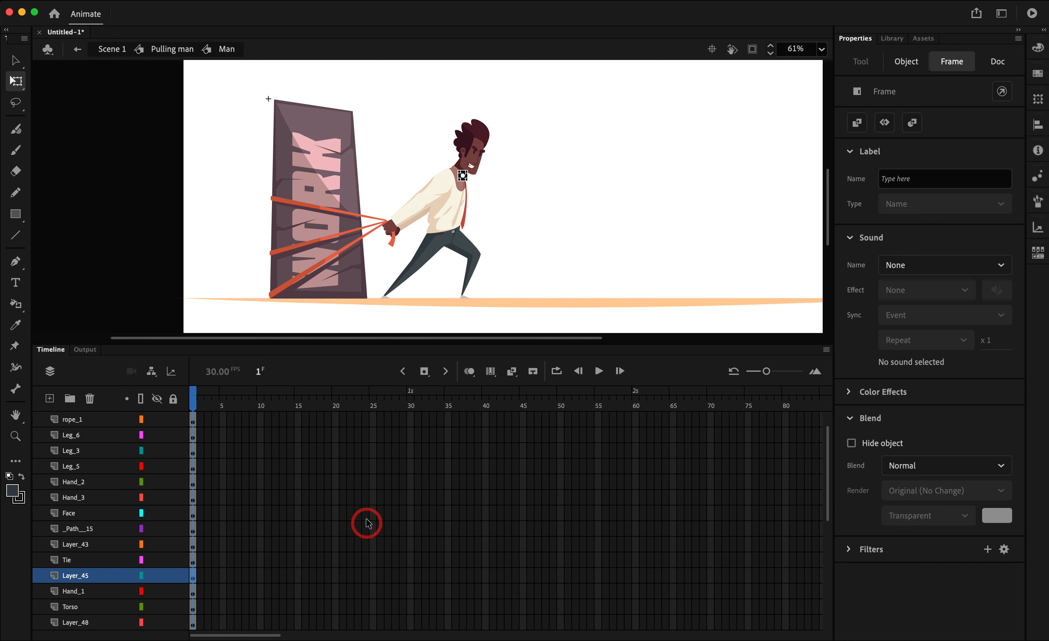
{"action": "key", "text": "z"}
{"action": "left_click_drag", "start_coordinate": [439, 154], "coordinate": [517, 194]}
{"action": "left_click_drag", "start_coordinate": [338, 212], "coordinate": [399, 251]}
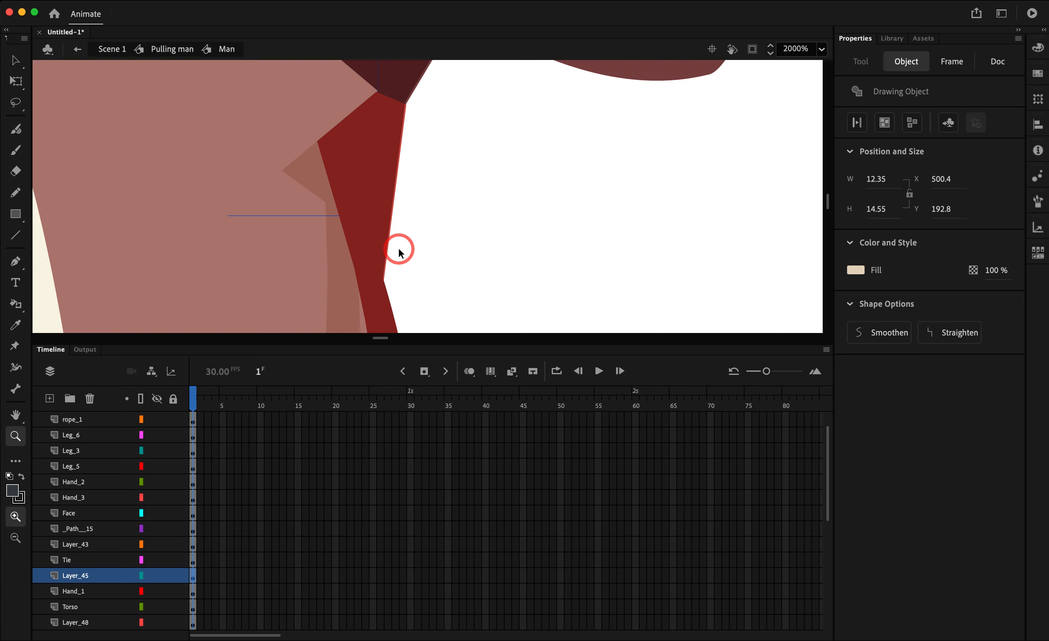
{"action": "key", "text": "Delete"}
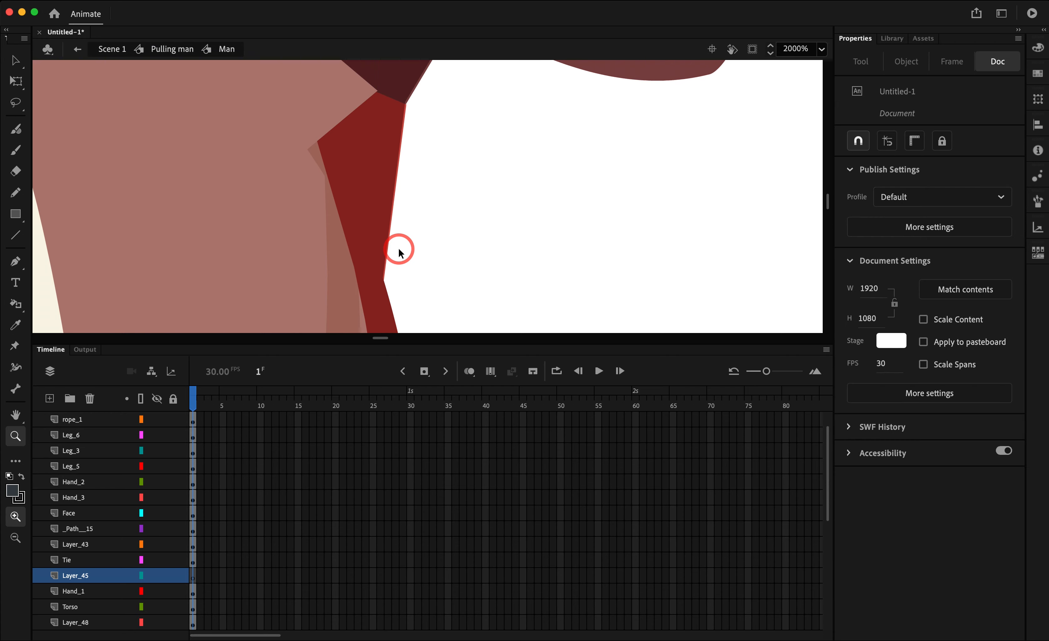